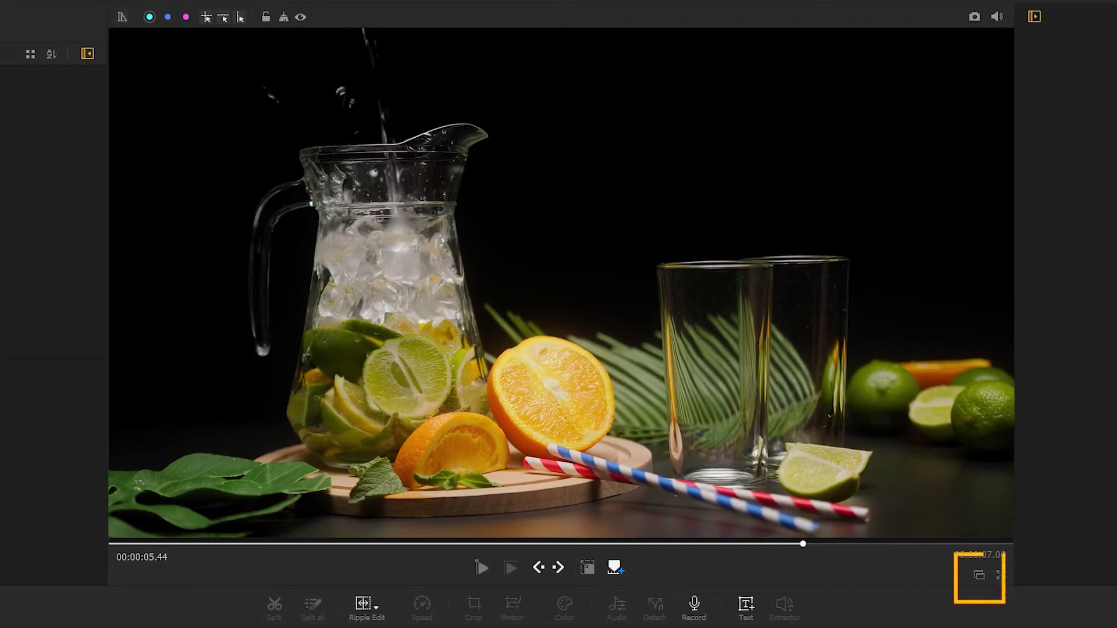
Float the preview in its own window, move it around, then dock it back
click(979, 576)
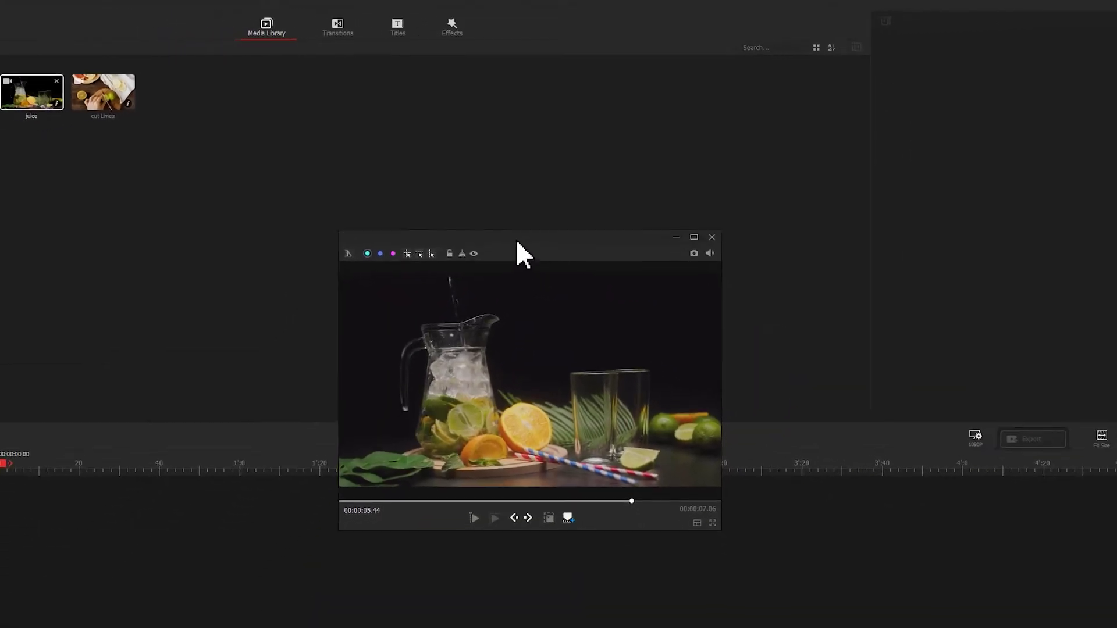
drag(517, 243, 454, 135)
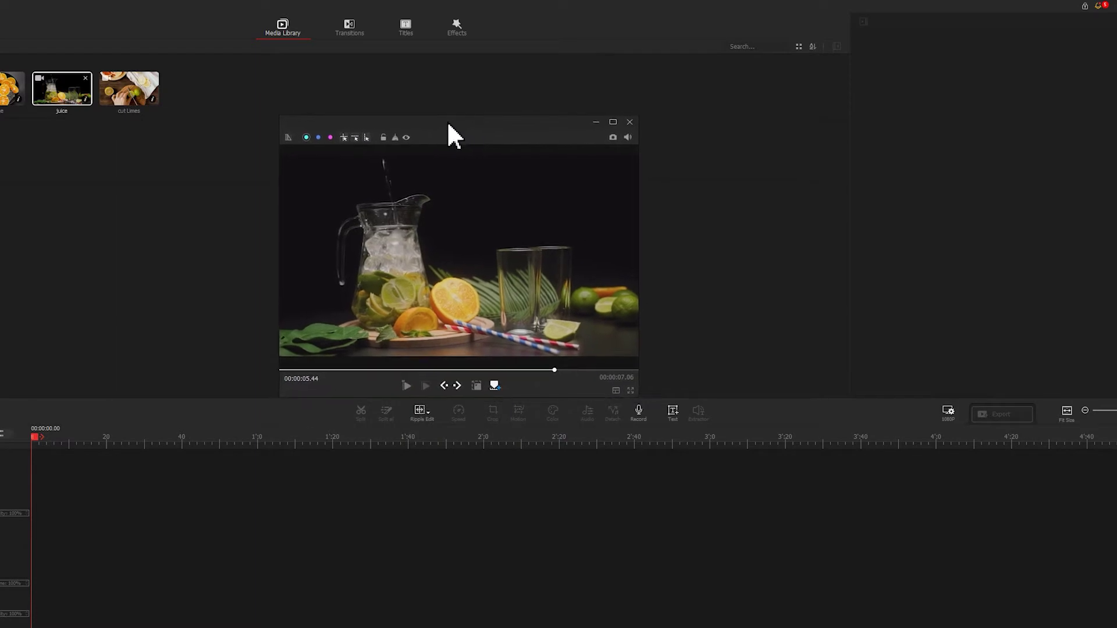
click(629, 122)
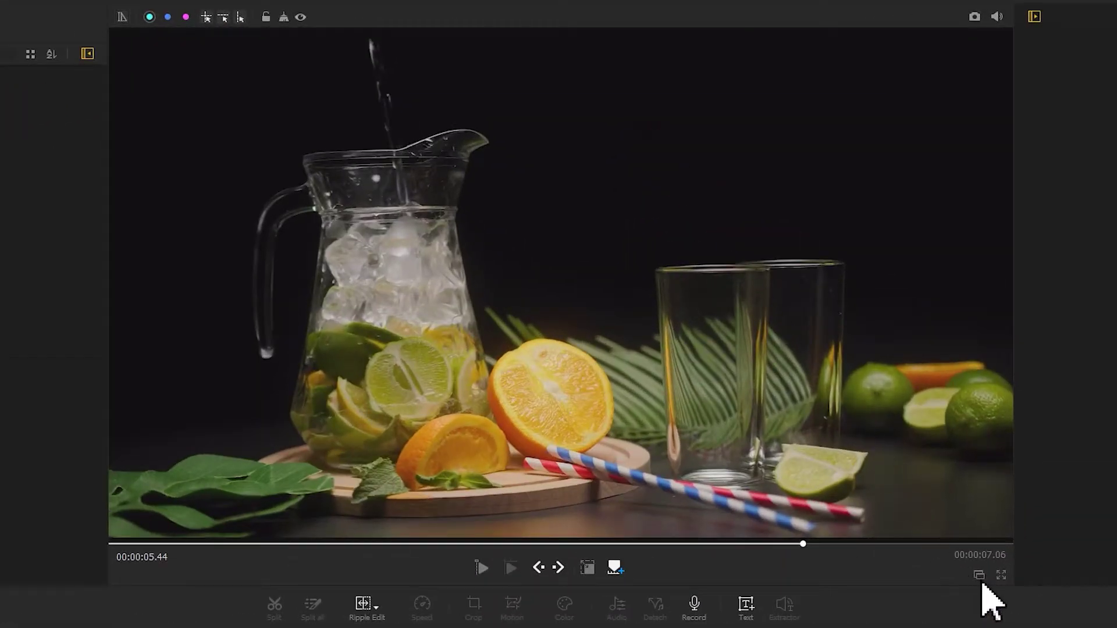
View the preview full screen, then play the juice clip from the Media Library
click(1000, 574)
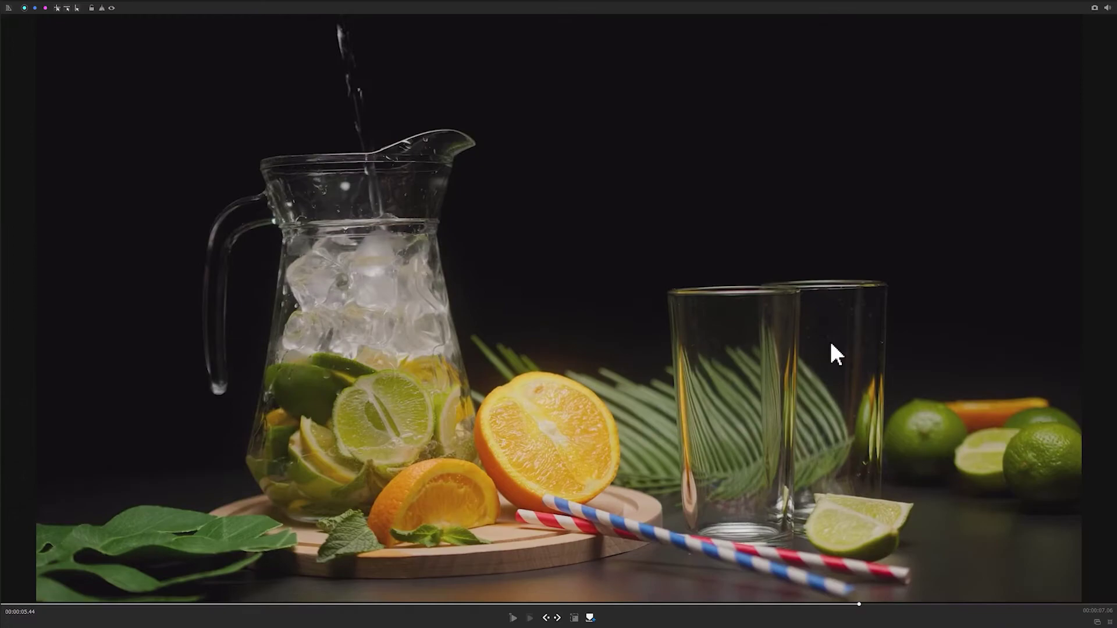
key(Escape)
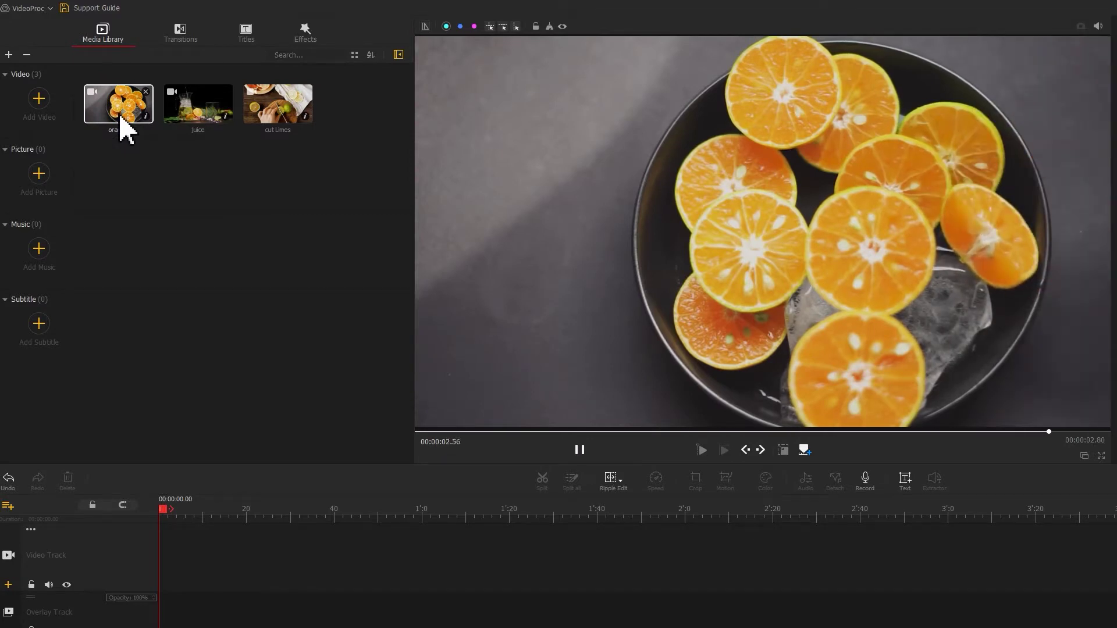
right_click(190, 115)
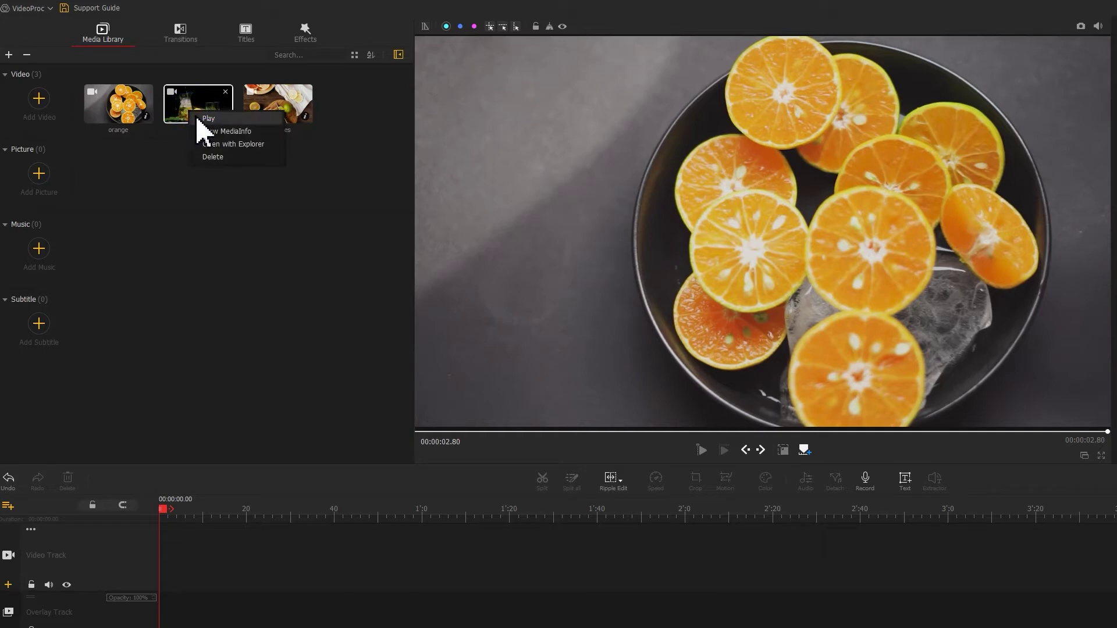
click(205, 119)
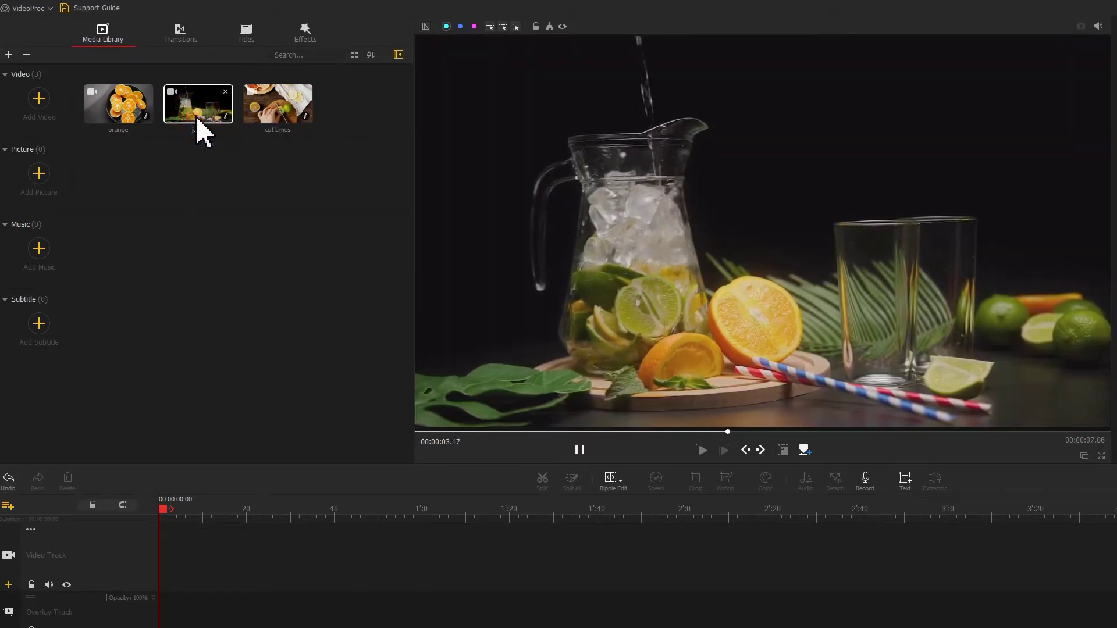
Place the cut Limes clip at the start of the Video Track and play just that clip
drag(259, 114, 184, 556)
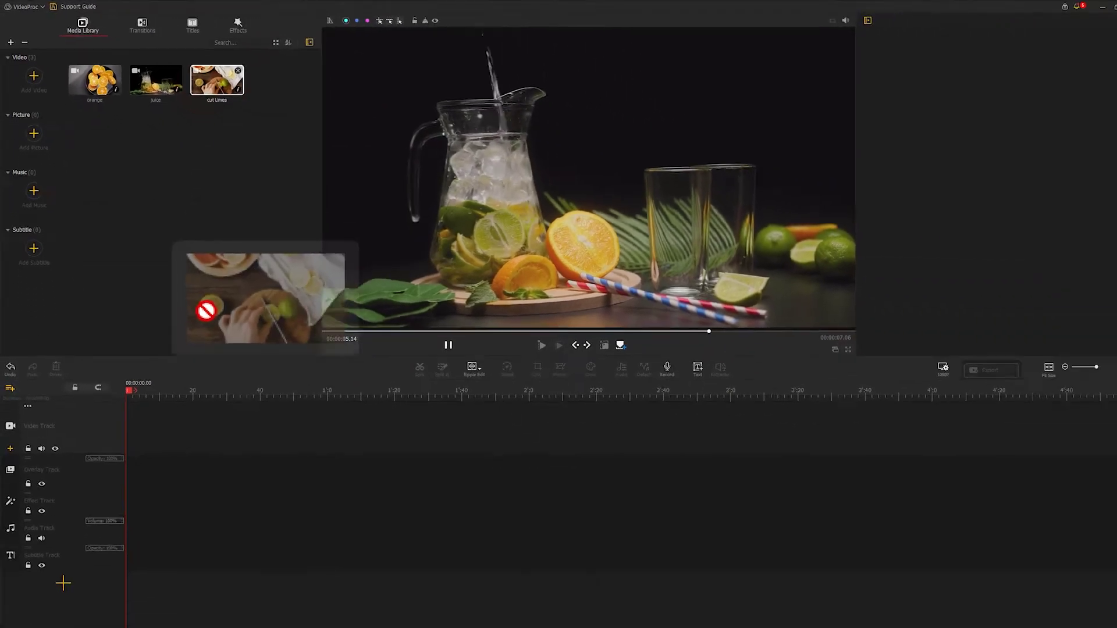
drag(144, 428, 135, 432)
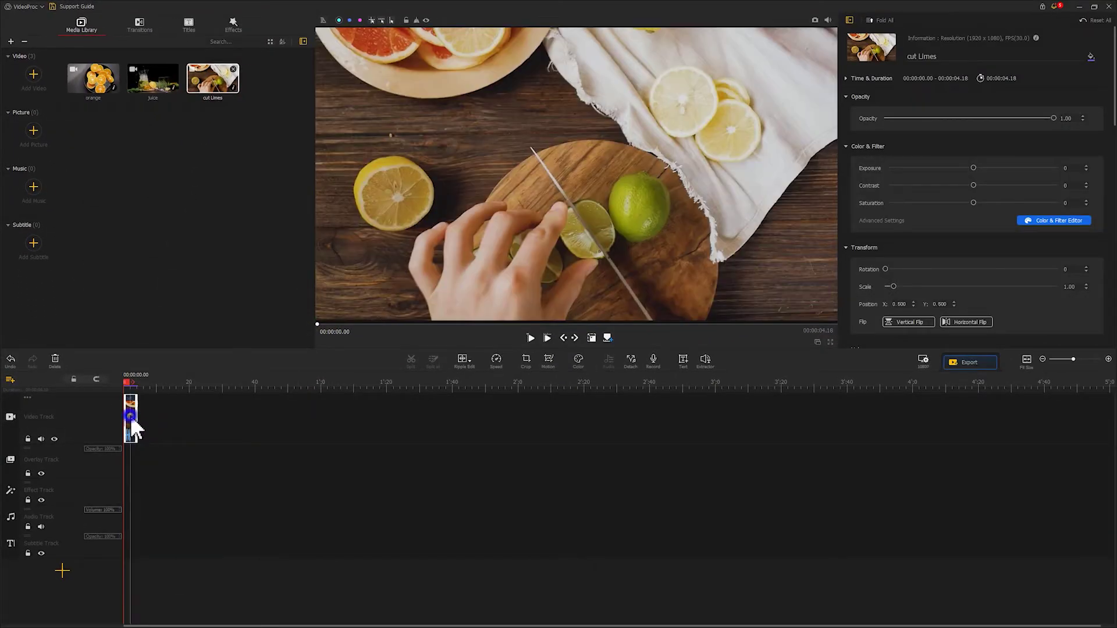
right_click(133, 429)
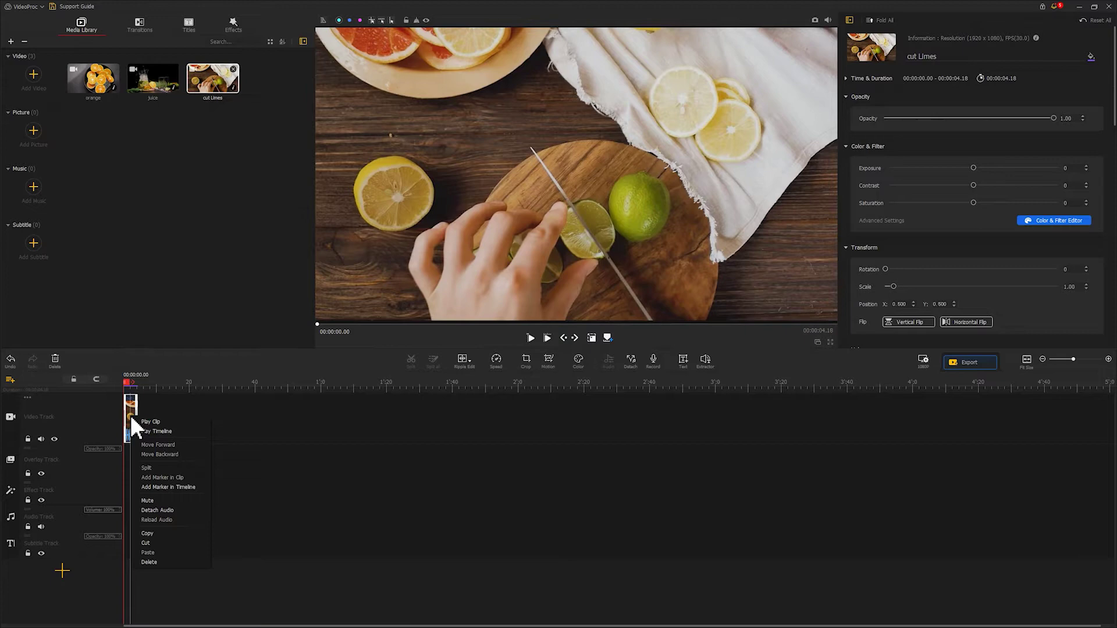
click(150, 422)
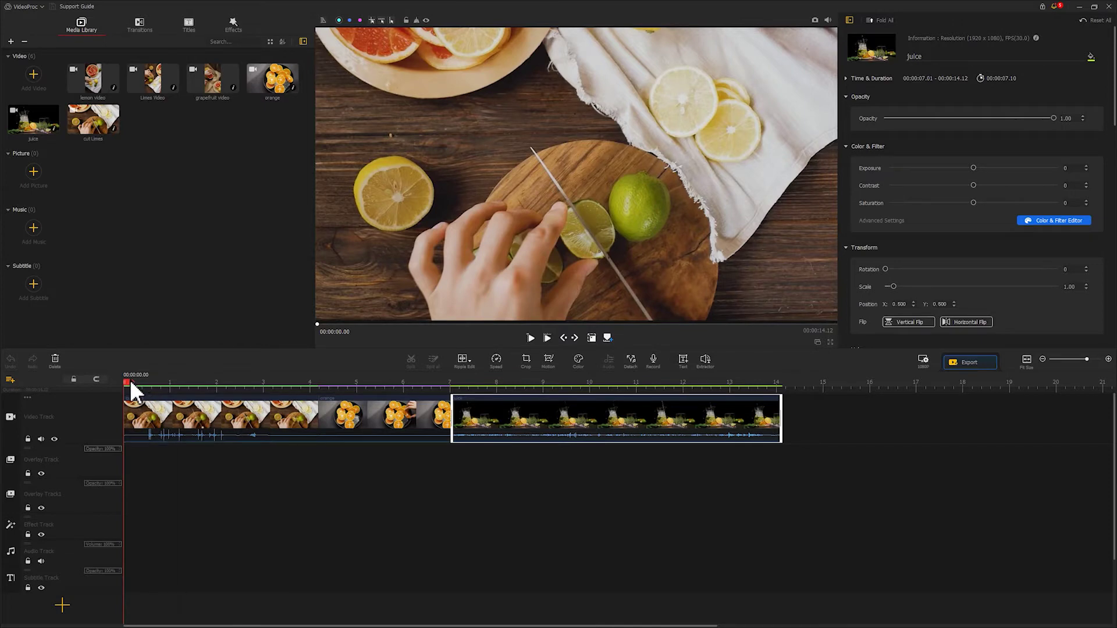
Scrub to 00:00:00.43, play and pause at 00:00:04.55, then play the whole timeline from the juice clip
drag(129, 384, 149, 383)
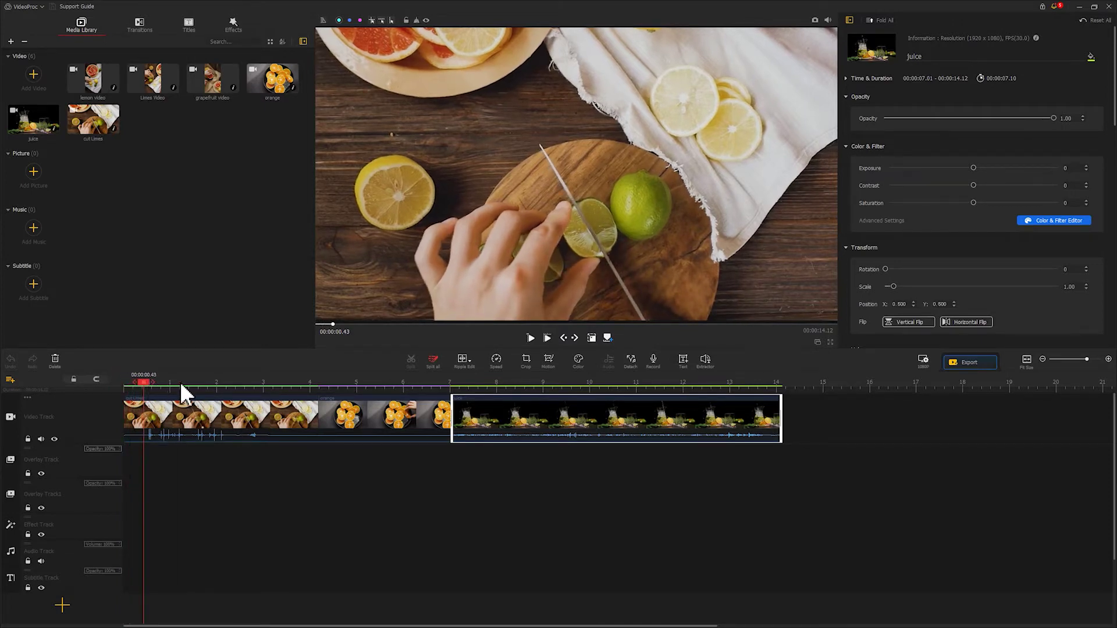
click(530, 338)
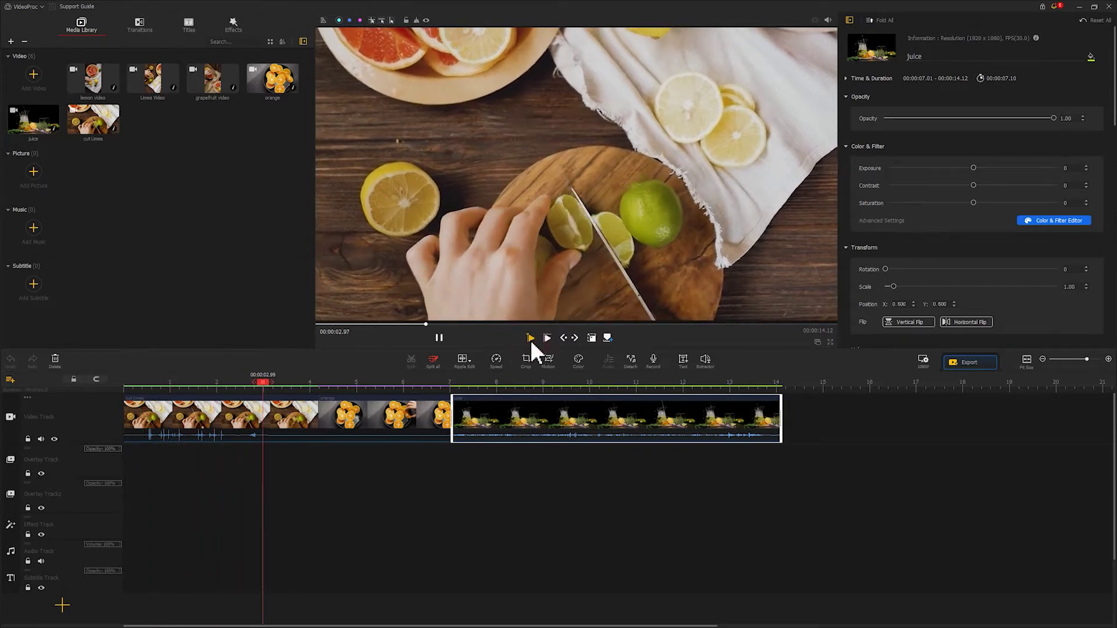
click(530, 340)
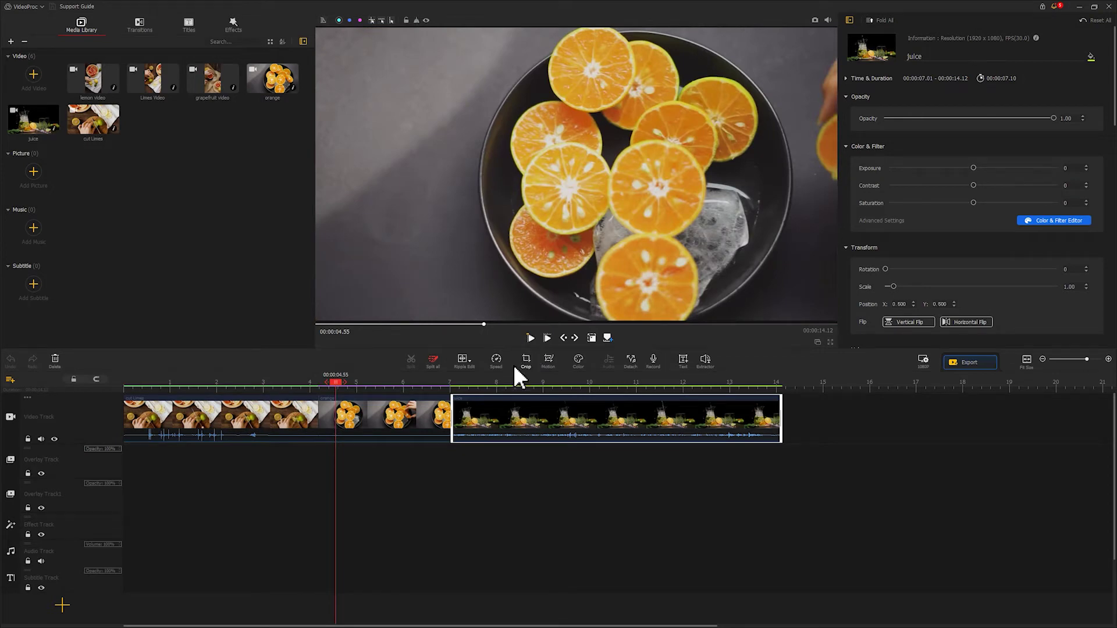
right_click(521, 424)
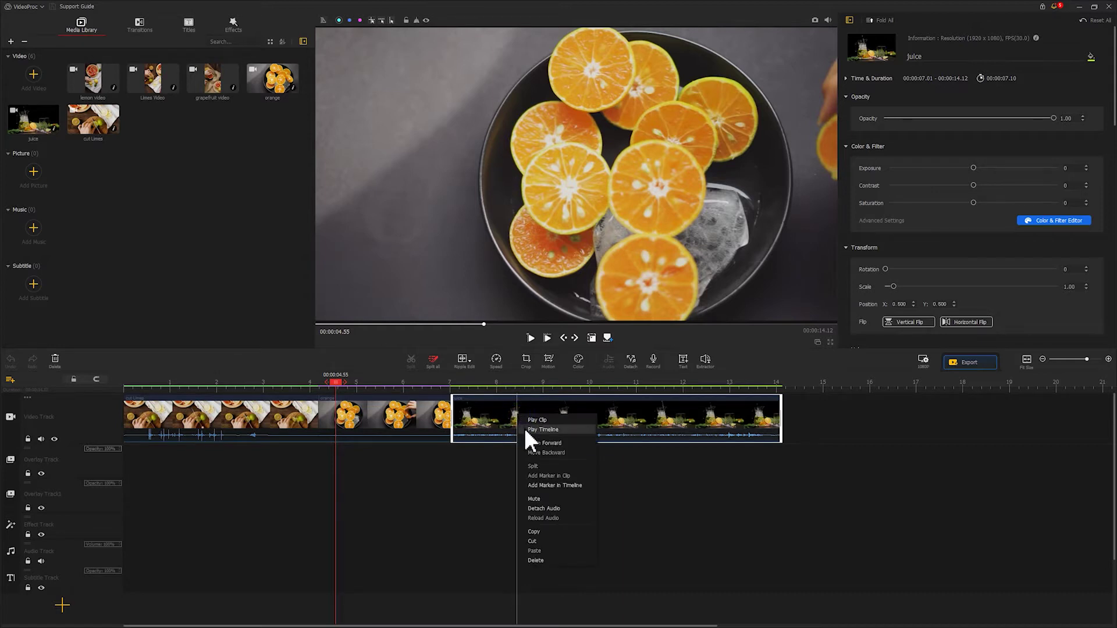
click(526, 430)
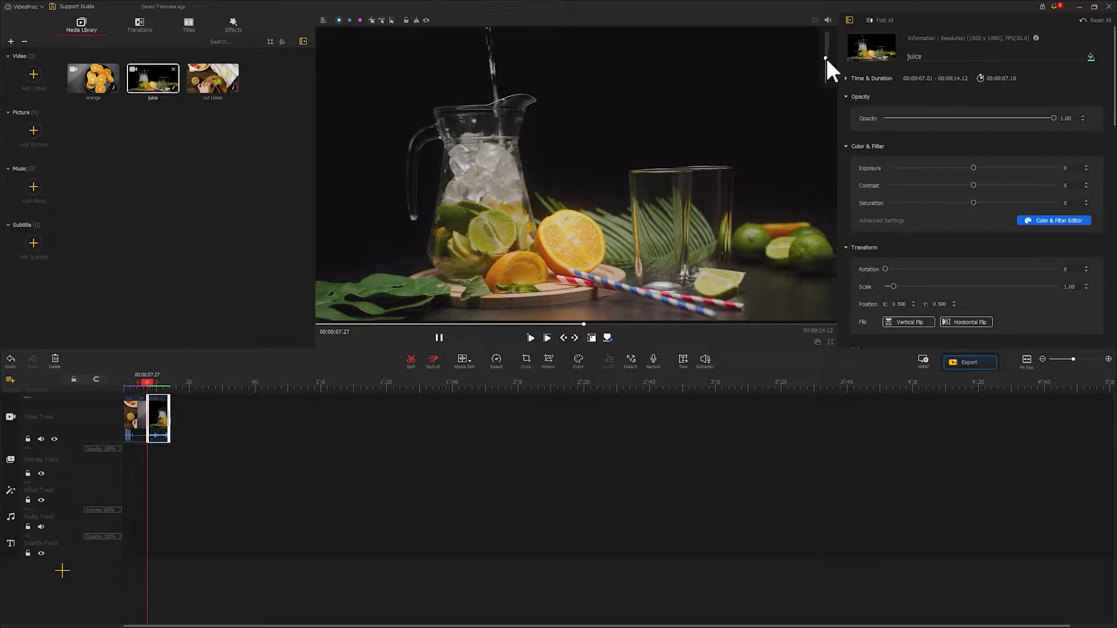
Raise the preview playback volume and pause timeline playback
drag(826, 68, 826, 40)
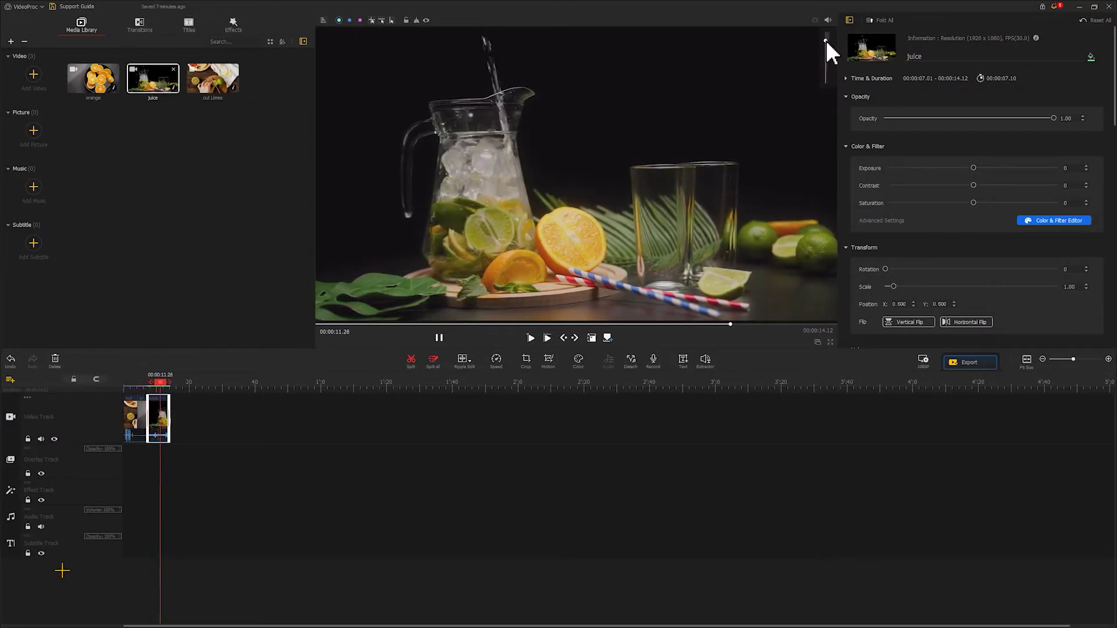
click(439, 337)
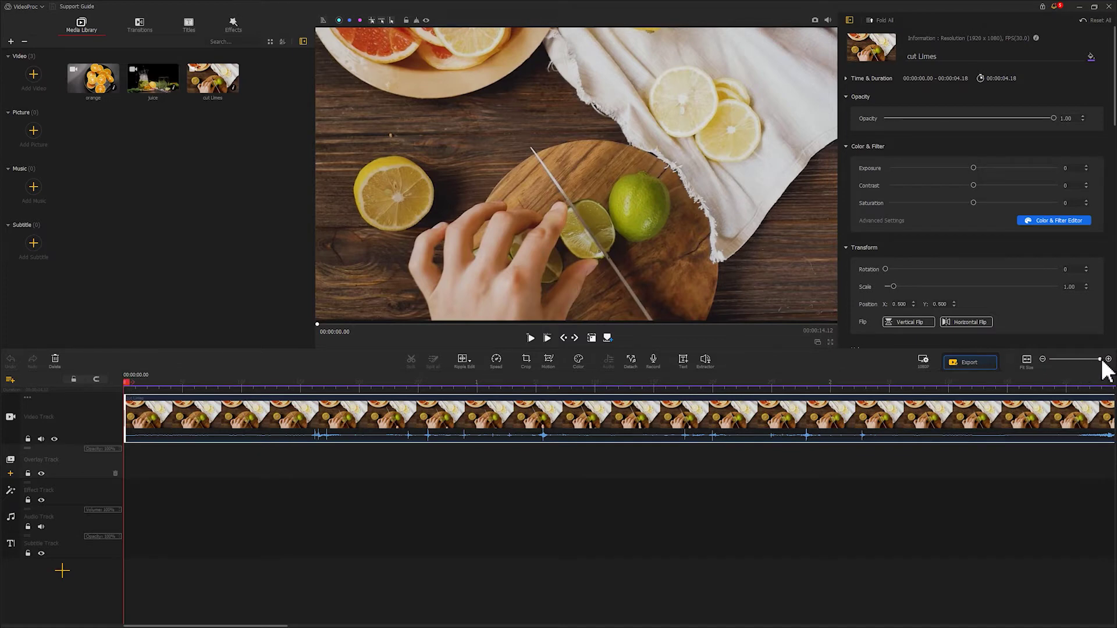
Zoom the timeline out, then back in until the three clips span about 14 seconds
drag(1101, 359, 1078, 360)
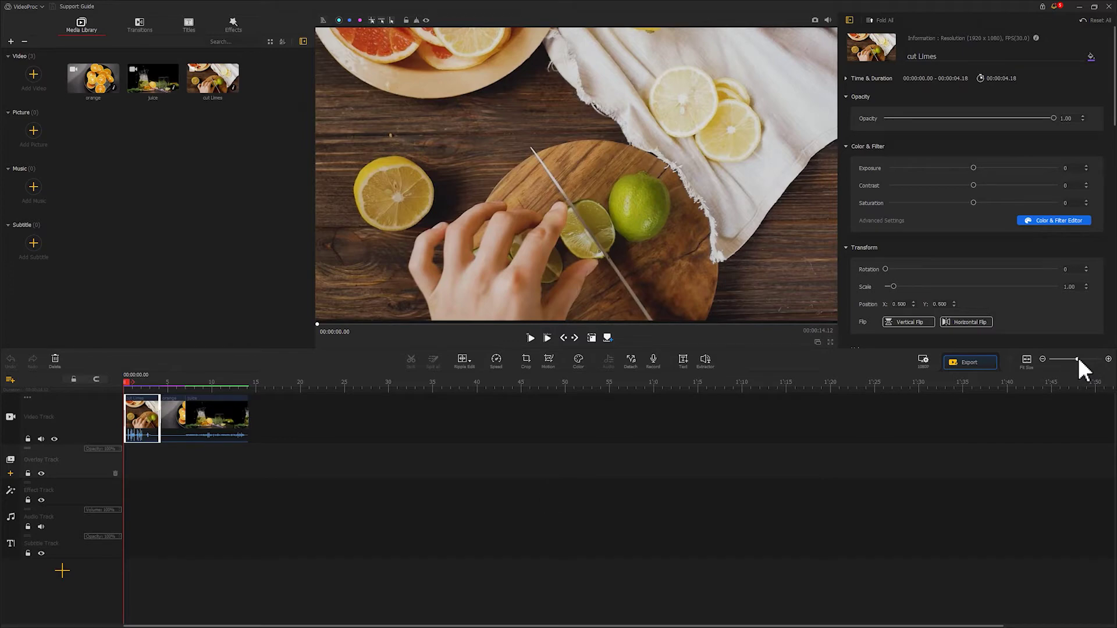
drag(1077, 360, 1089, 360)
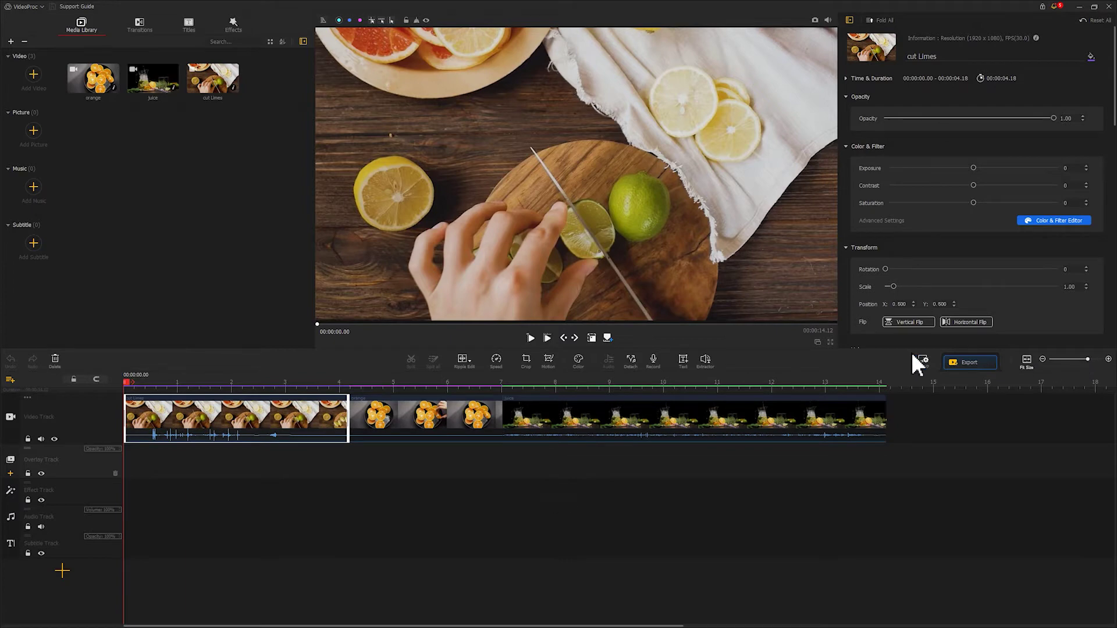
Step frame by frame from 00:00:05.90 to 00:00:05.96 and save that frame as a snapshot
click(444, 384)
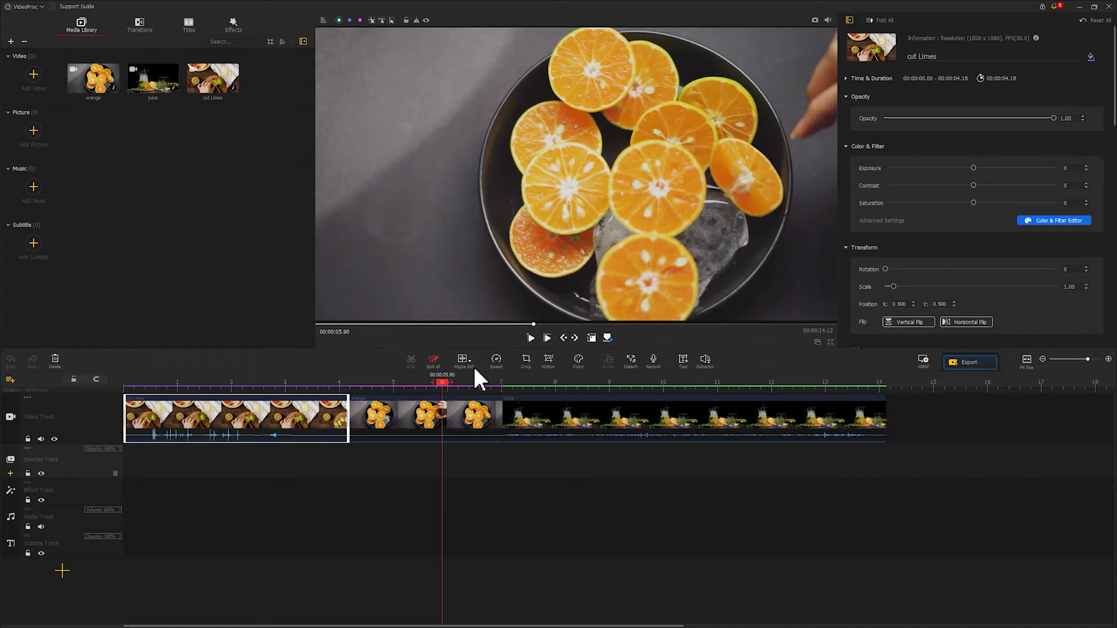
click(575, 339)
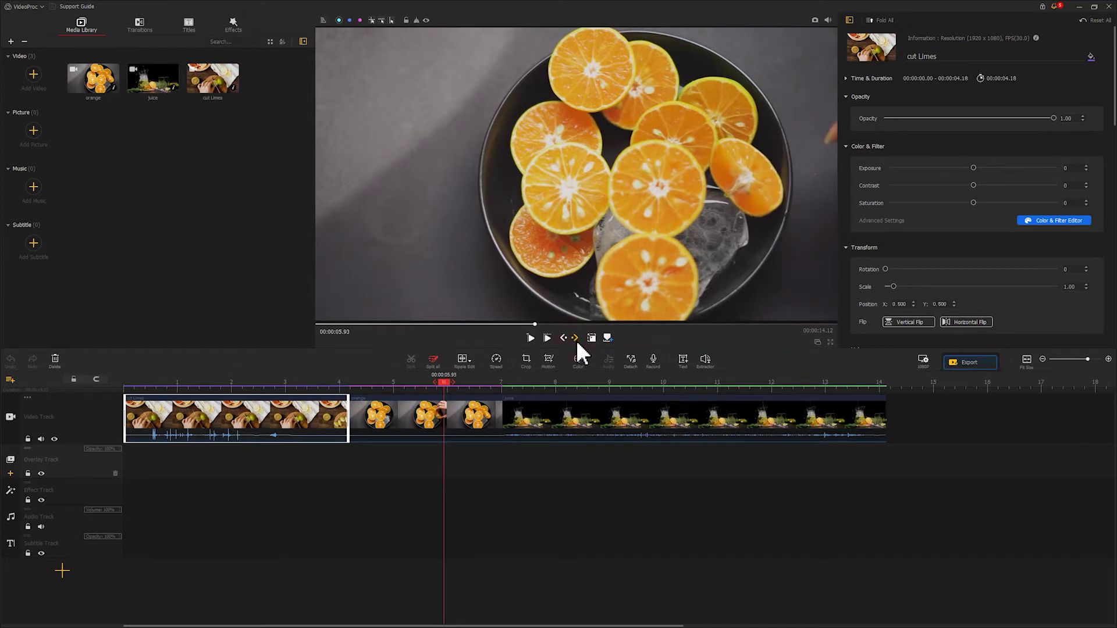
click(562, 341)
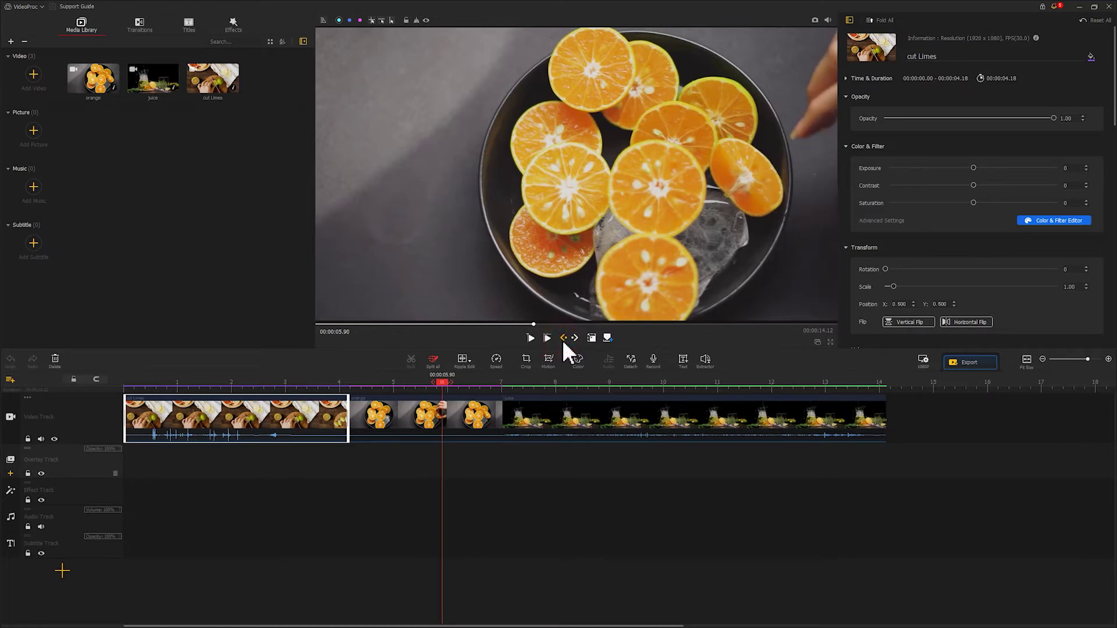
click(576, 339)
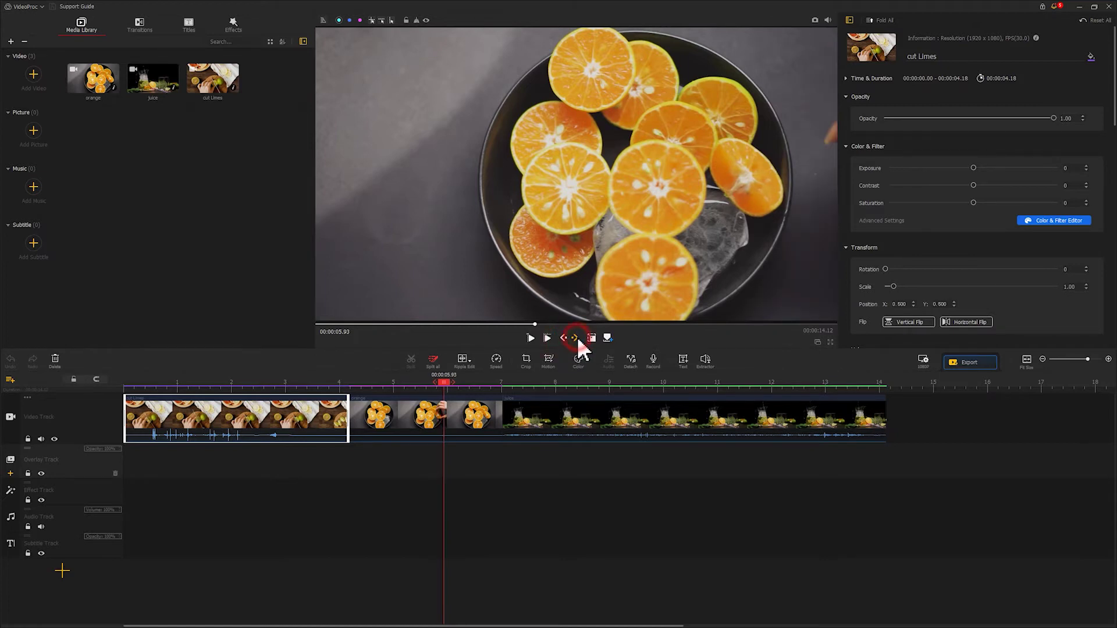
click(577, 336)
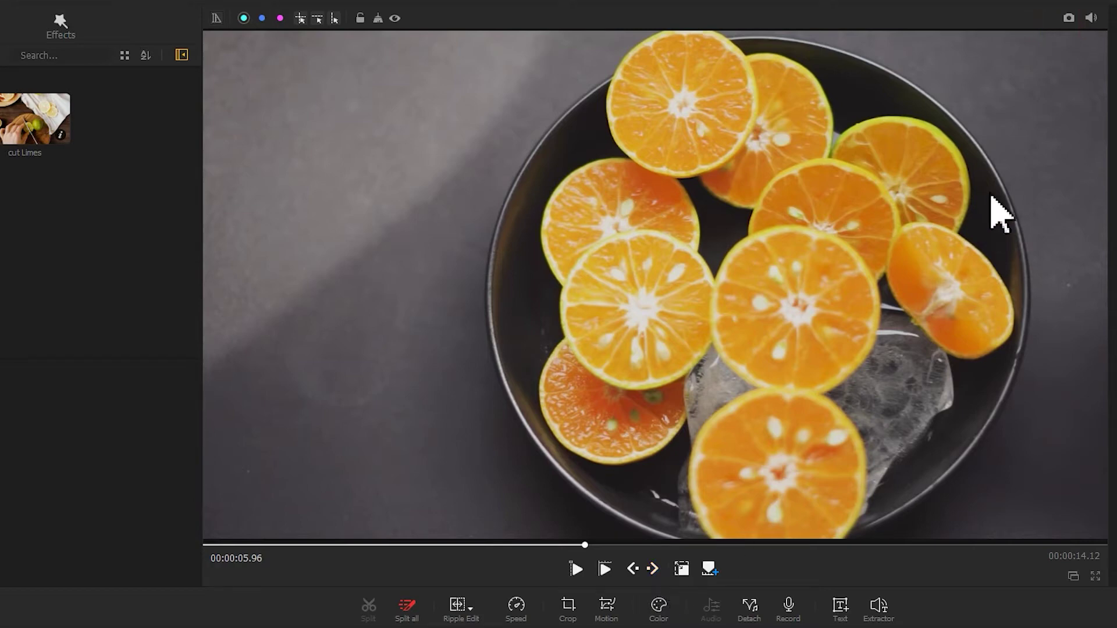
click(1068, 19)
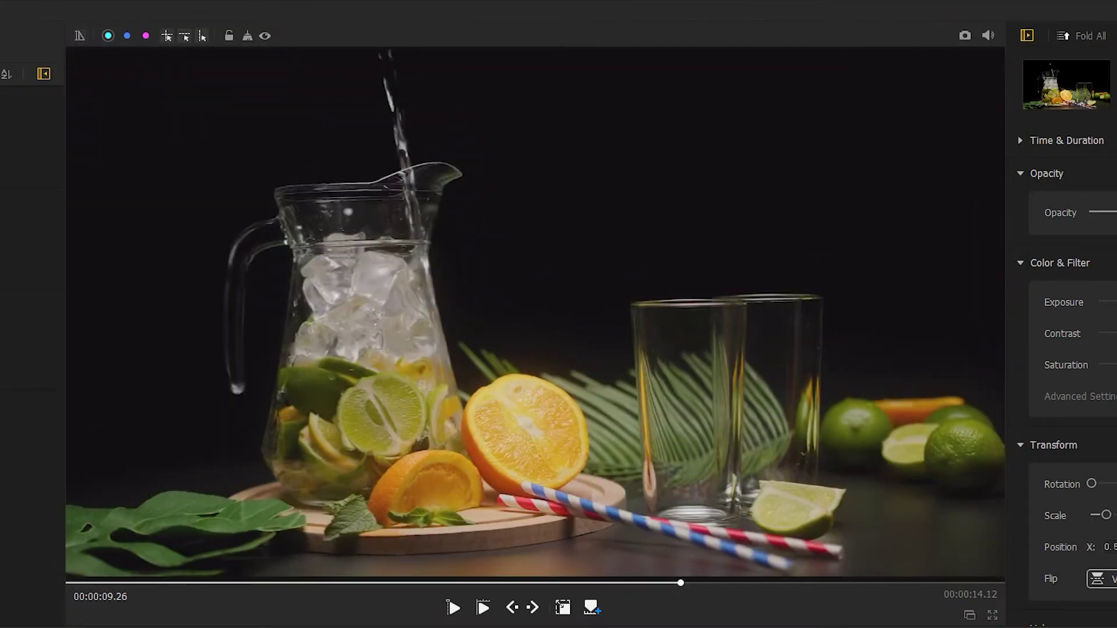
Turn on rulers along the top and left edges of the juice clip preview
click(79, 35)
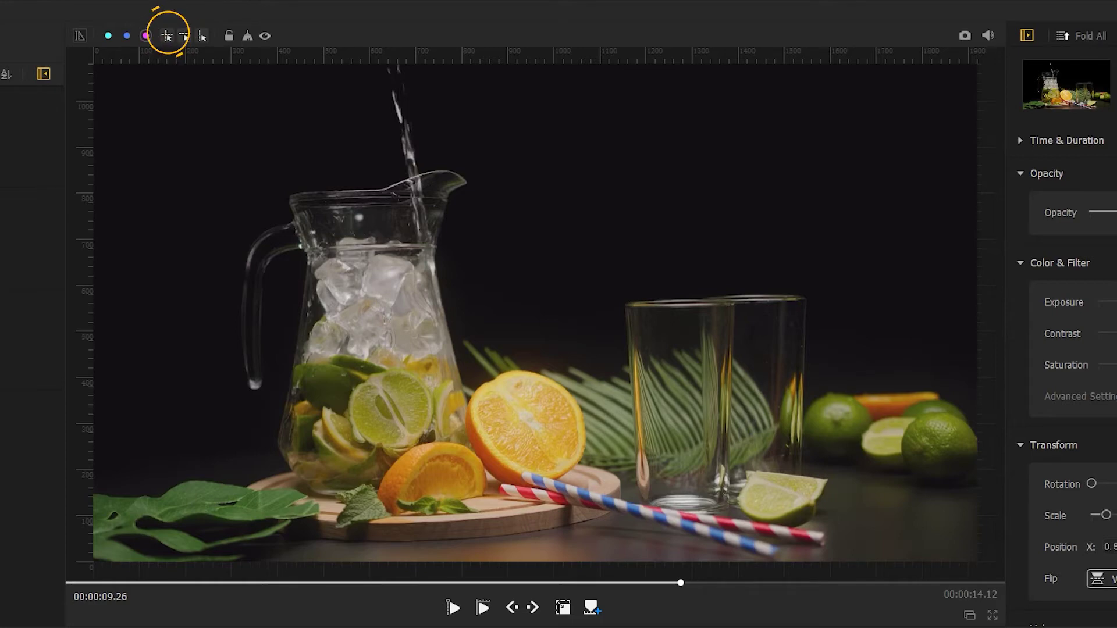
Place a cyan crossing guide pair near the upper left and a blue horizontal guide above it
click(108, 36)
click(166, 37)
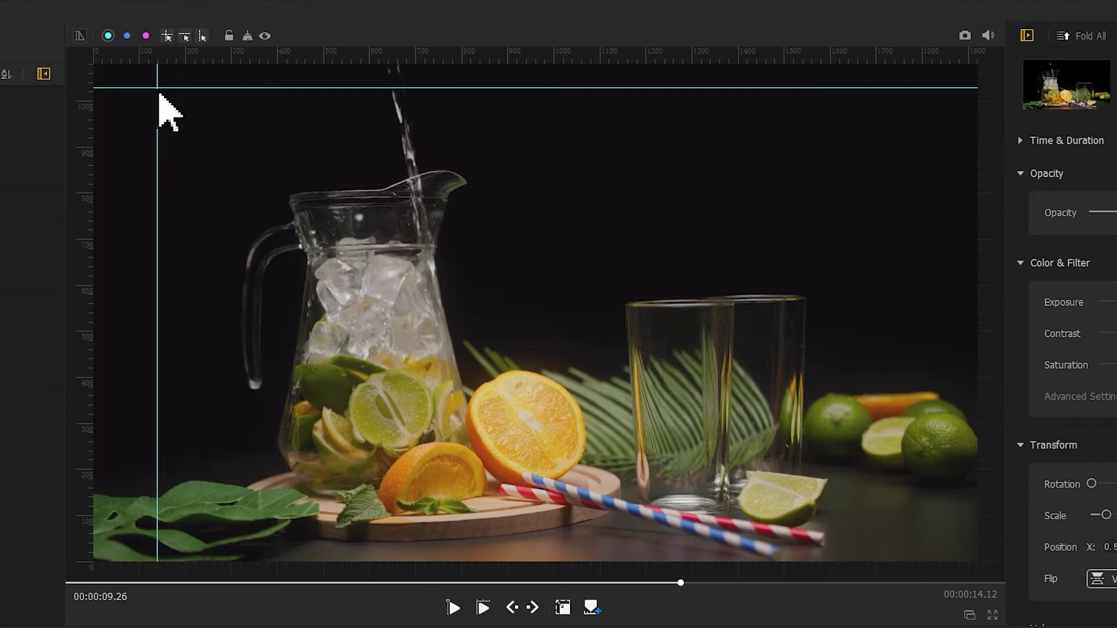
click(148, 213)
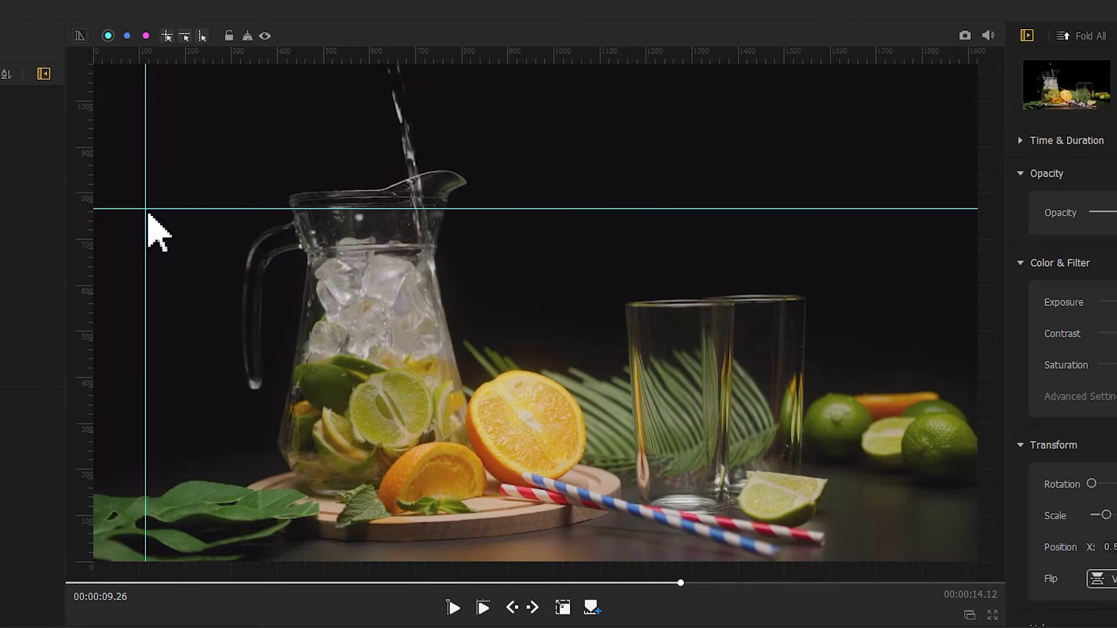
click(126, 36)
click(184, 36)
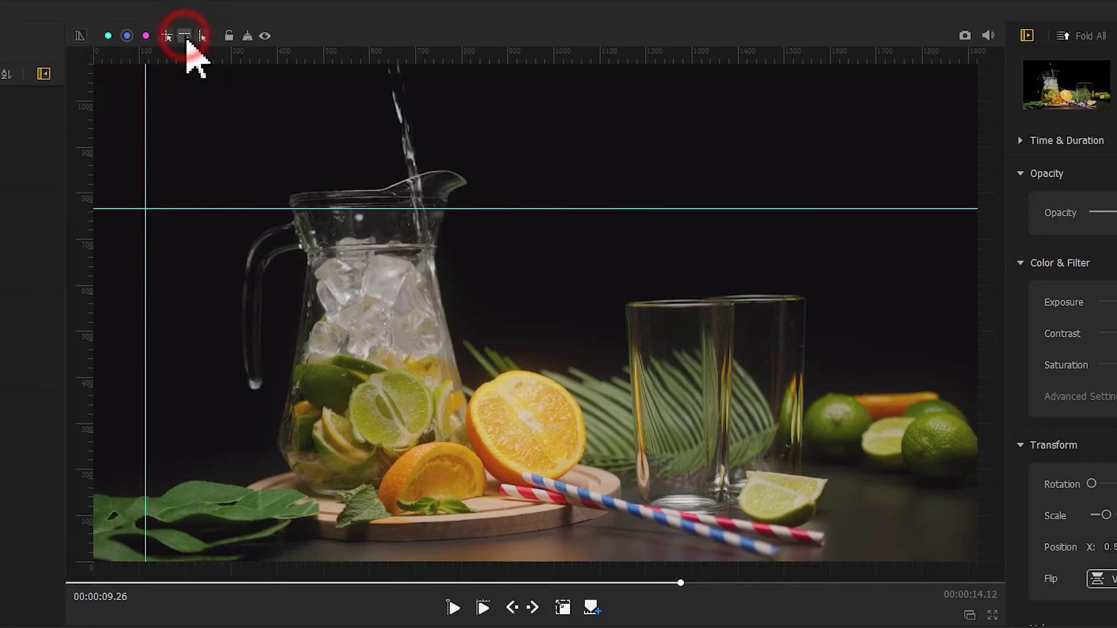
click(232, 146)
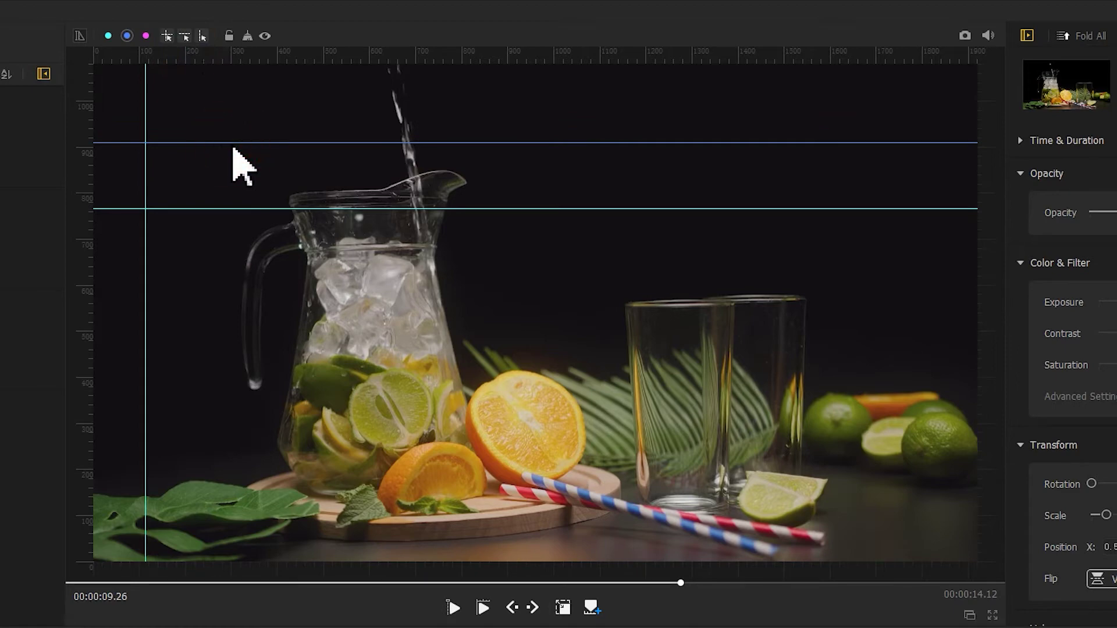
Add a magenta vertical guide across the pitcher and move the blue guide nearer the top
click(146, 36)
click(202, 36)
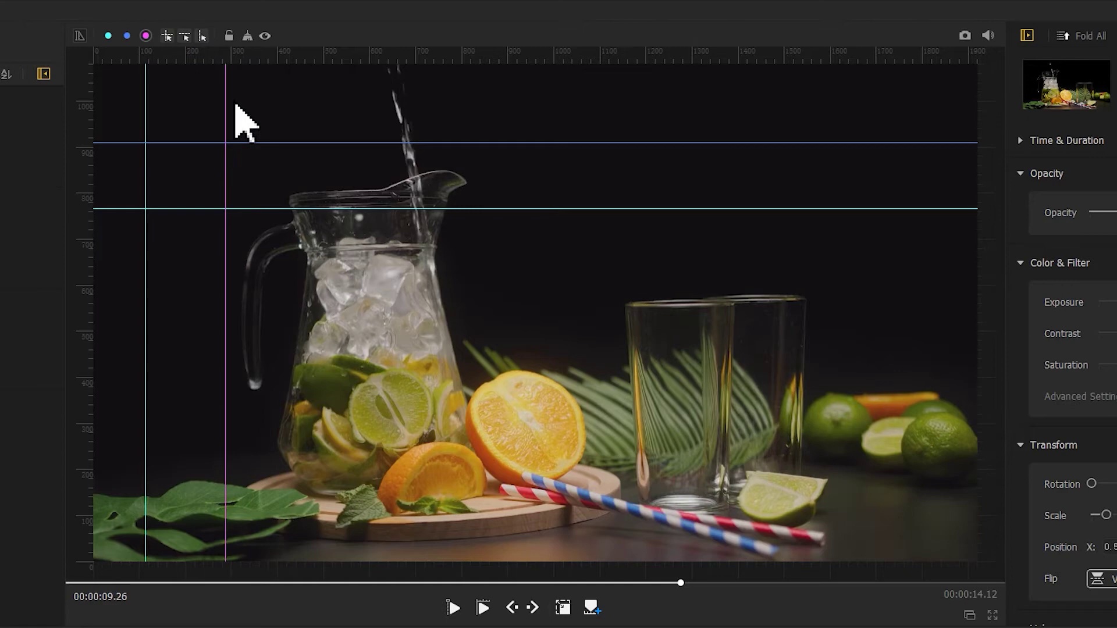
click(398, 119)
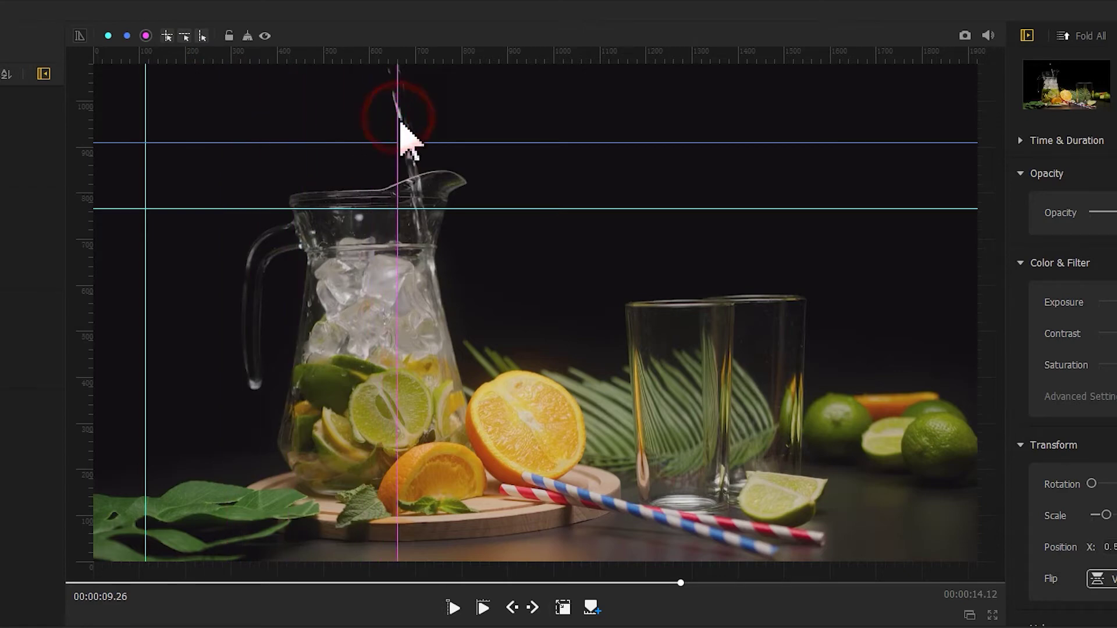
click(354, 142)
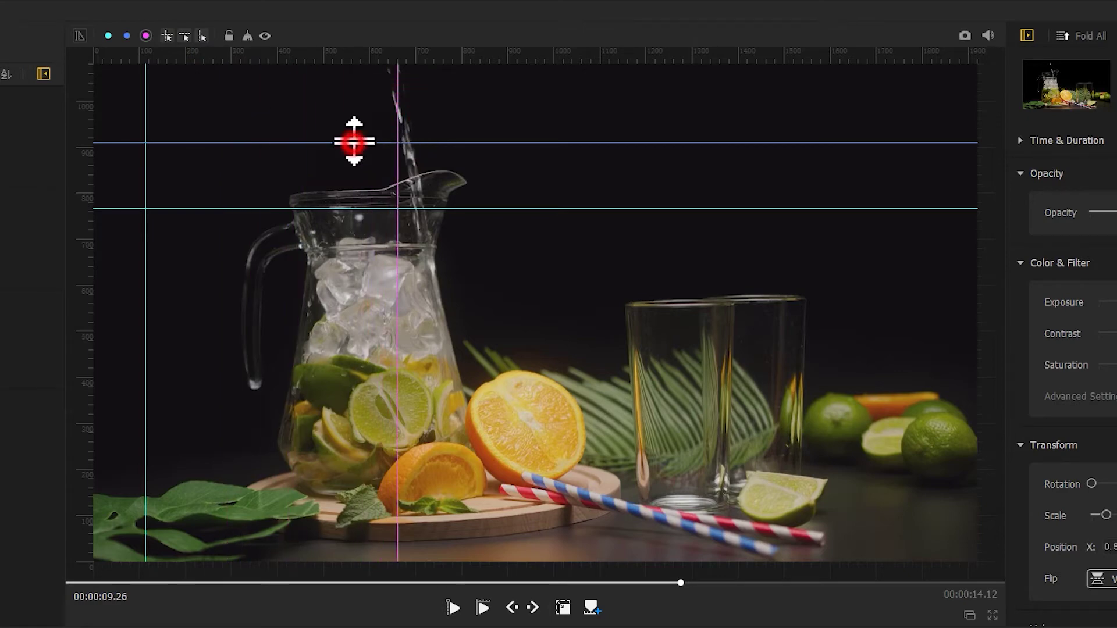
drag(355, 142, 505, 174)
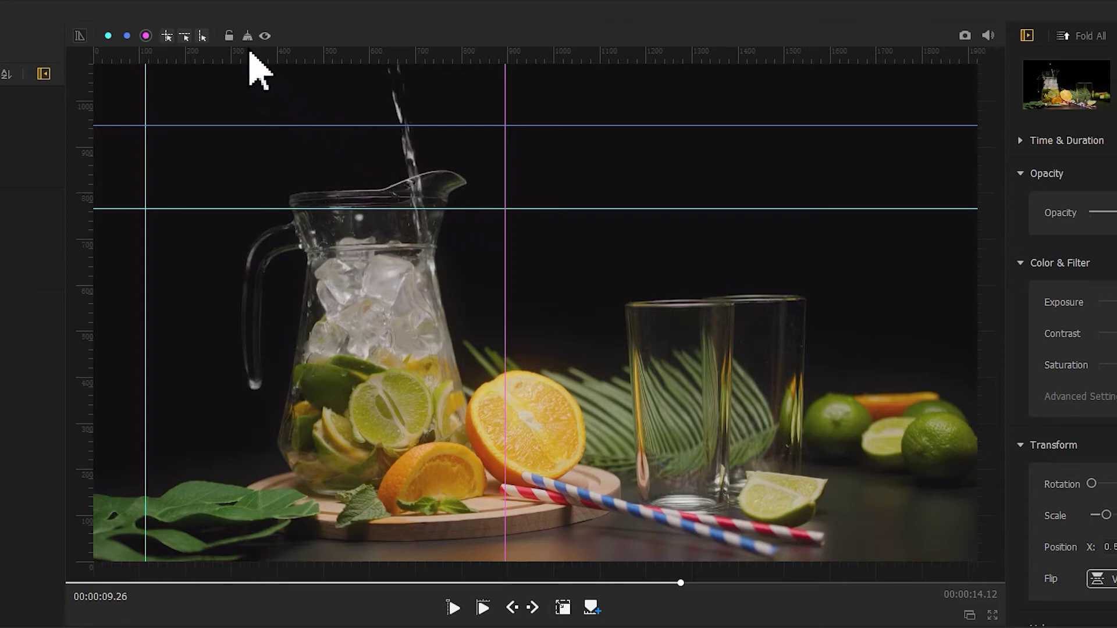
Lock, hide, show again and unlock the preview guides
click(230, 36)
click(266, 37)
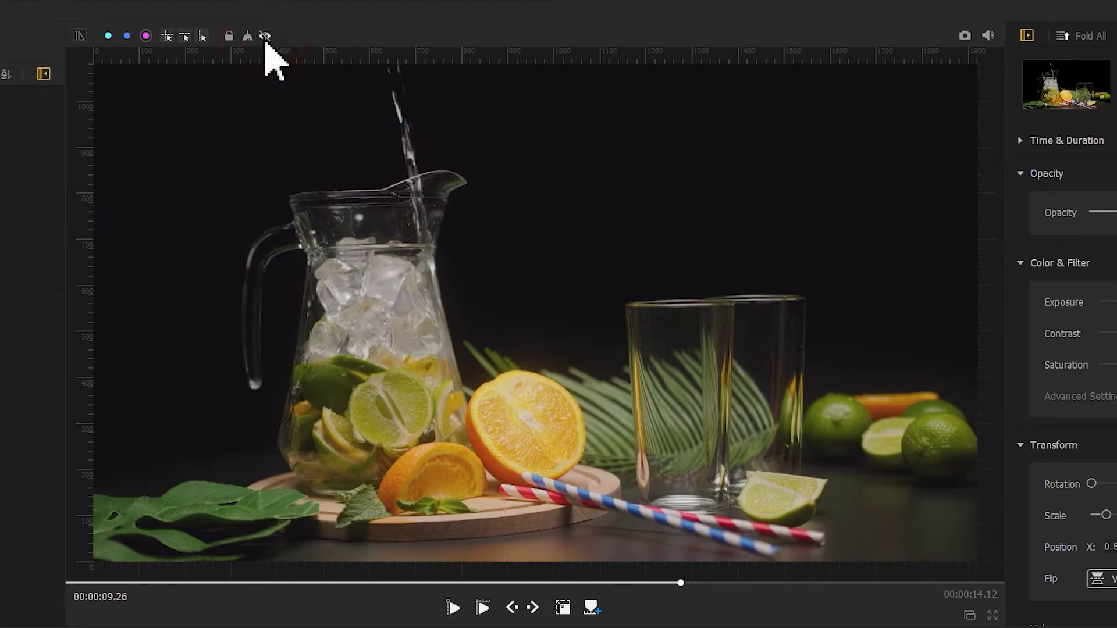
click(265, 36)
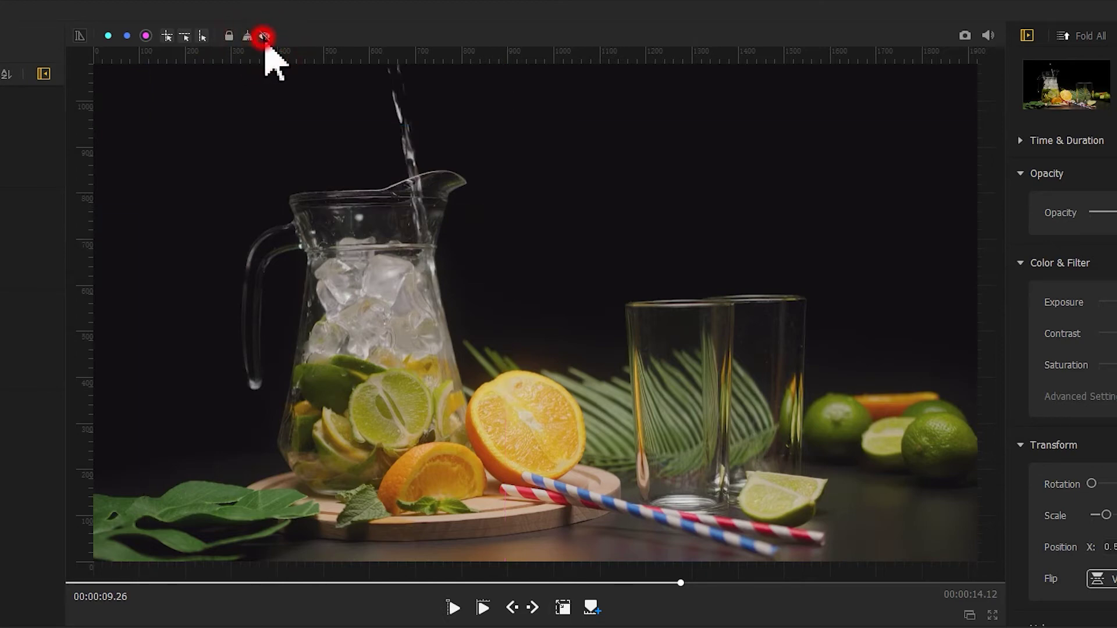
click(229, 36)
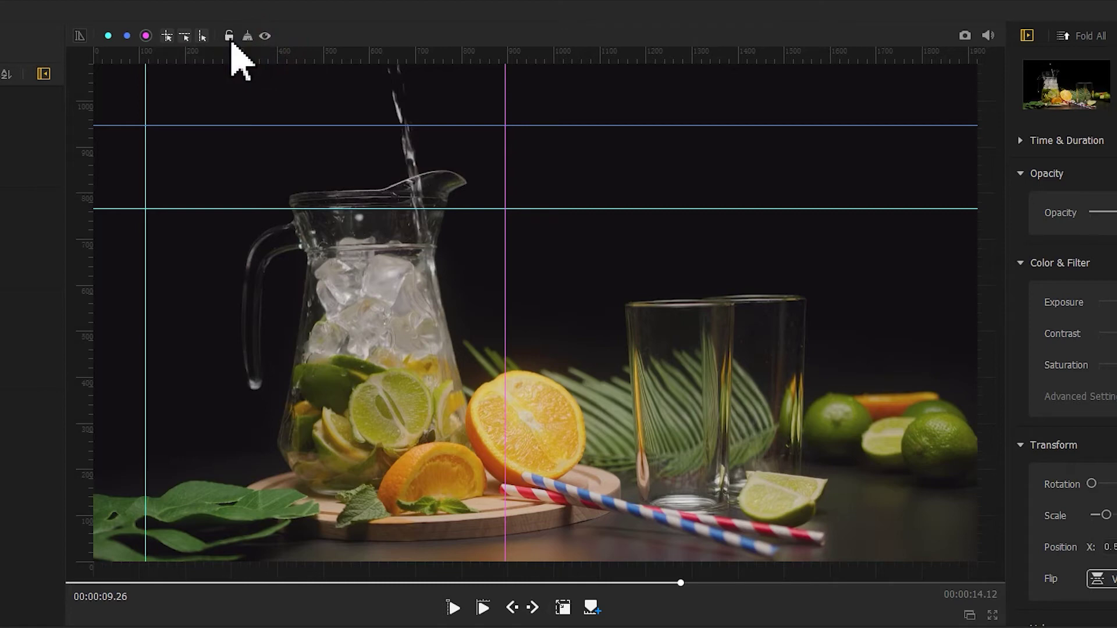
Drag the blue horizontal guide onto the ruler to delete it, then clear all guides
click(191, 126)
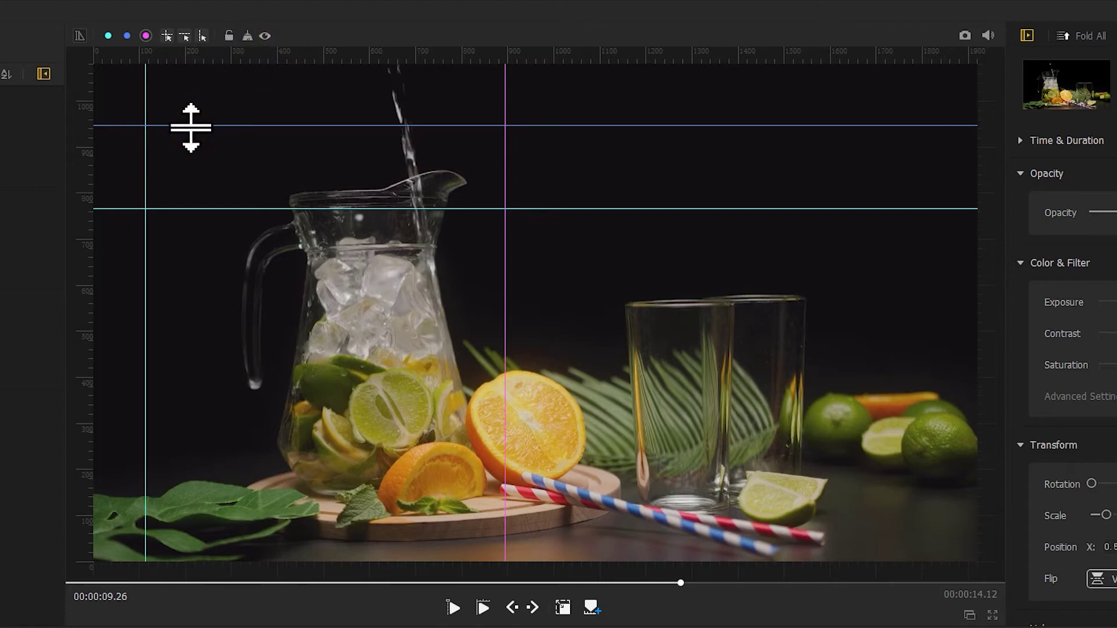
drag(191, 126, 210, 43)
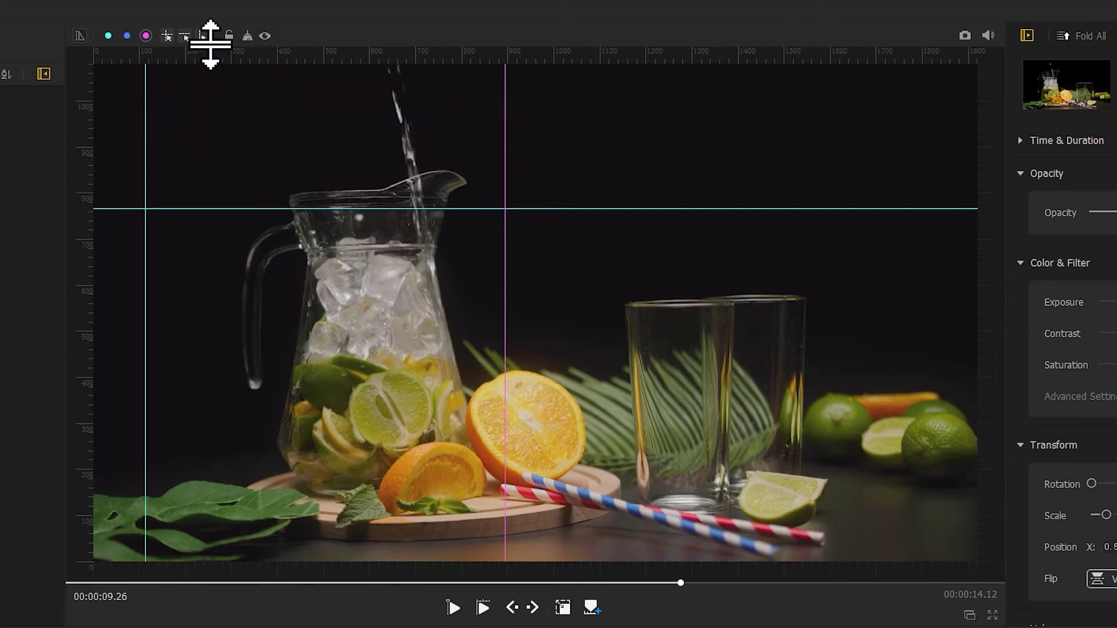
click(252, 41)
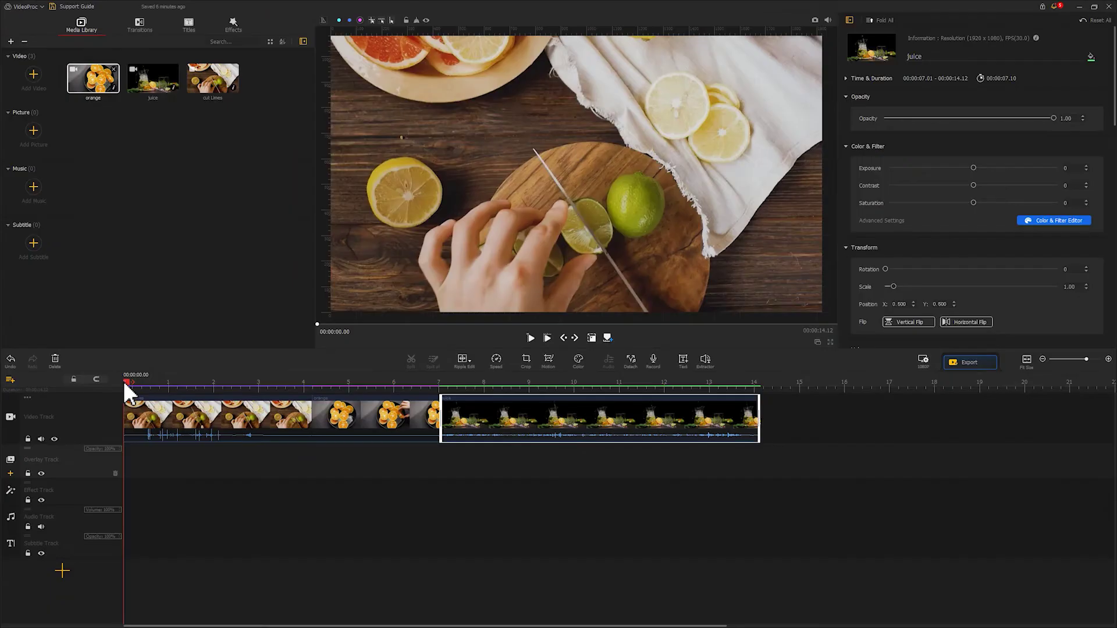
Add several clip markers along the cut Limes clip
click(159, 417)
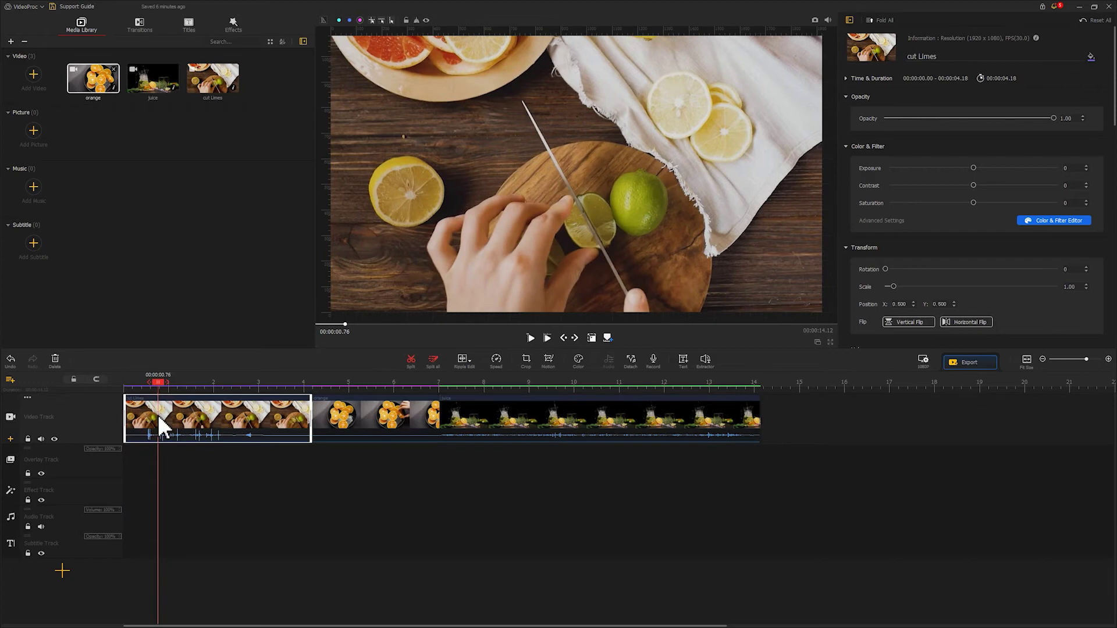
right_click(158, 416)
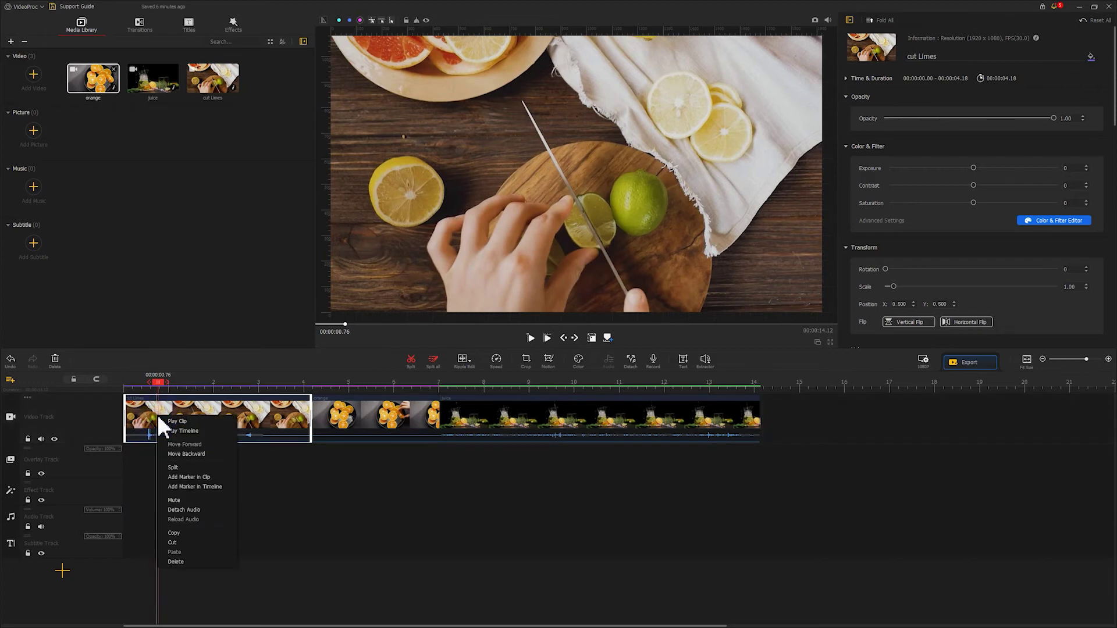
click(191, 476)
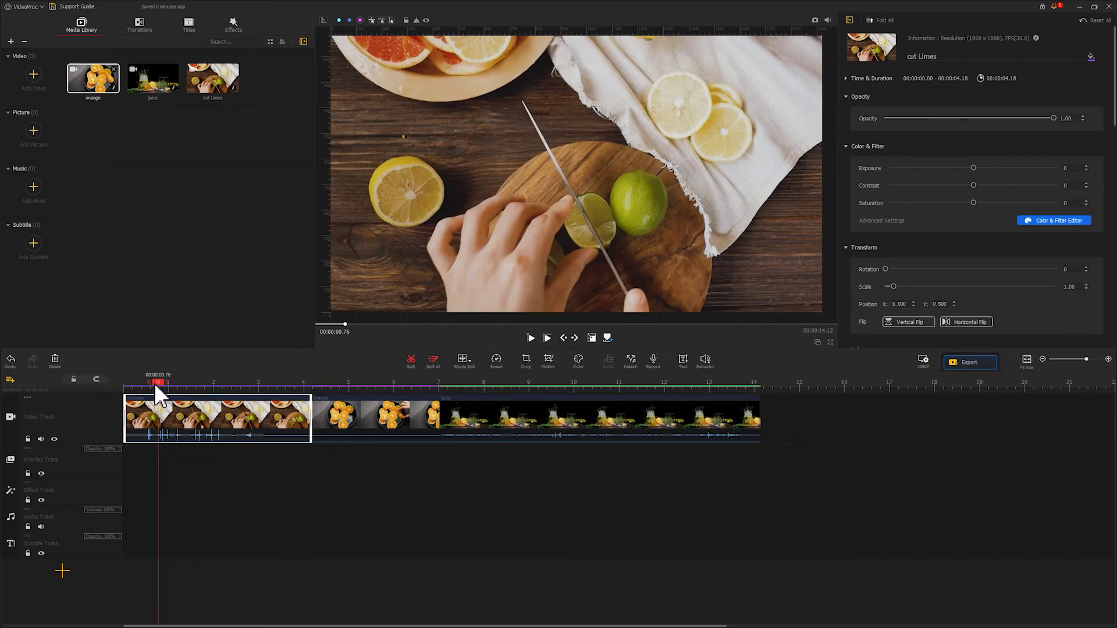
drag(157, 382, 104, 384)
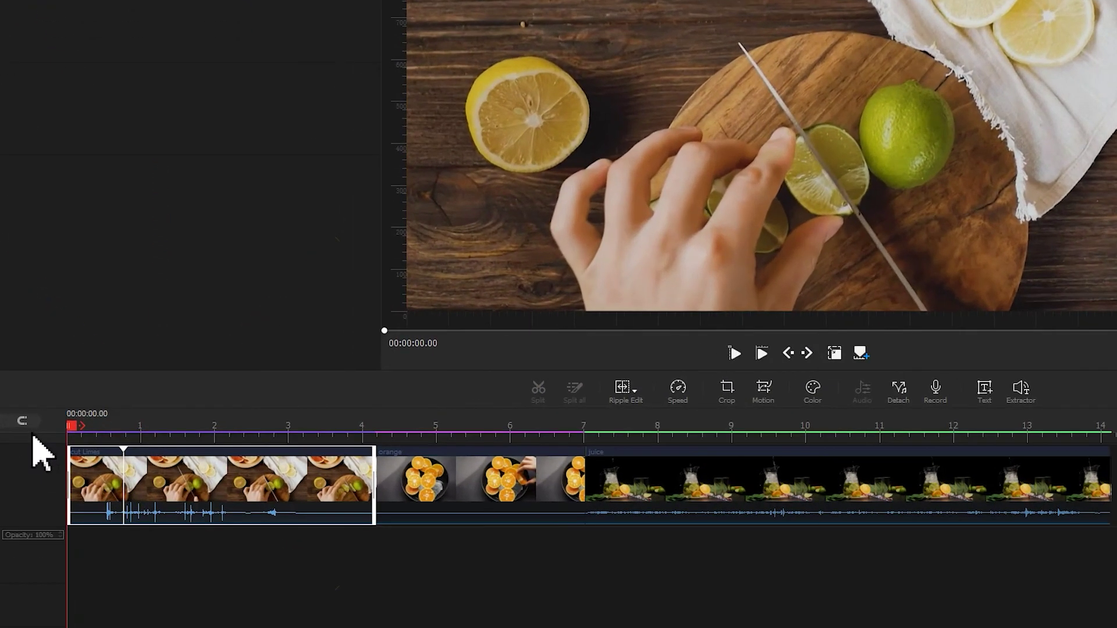
click(232, 415)
key(m)
click(293, 479)
key(m)
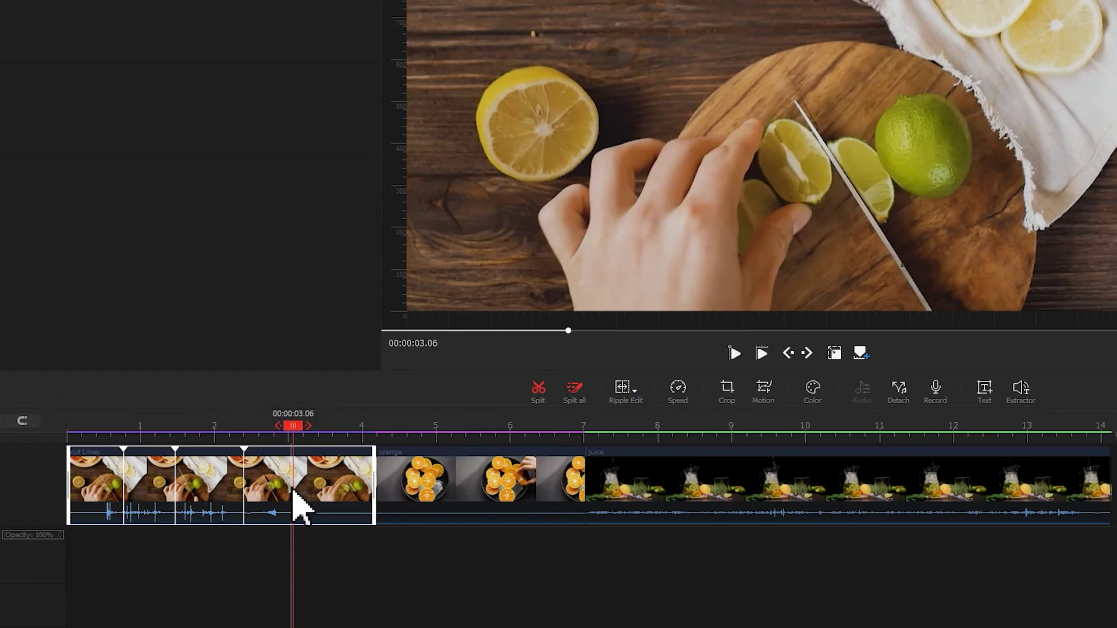
Split the orange clip at the playhead at 5.63 s
click(337, 477)
click(486, 474)
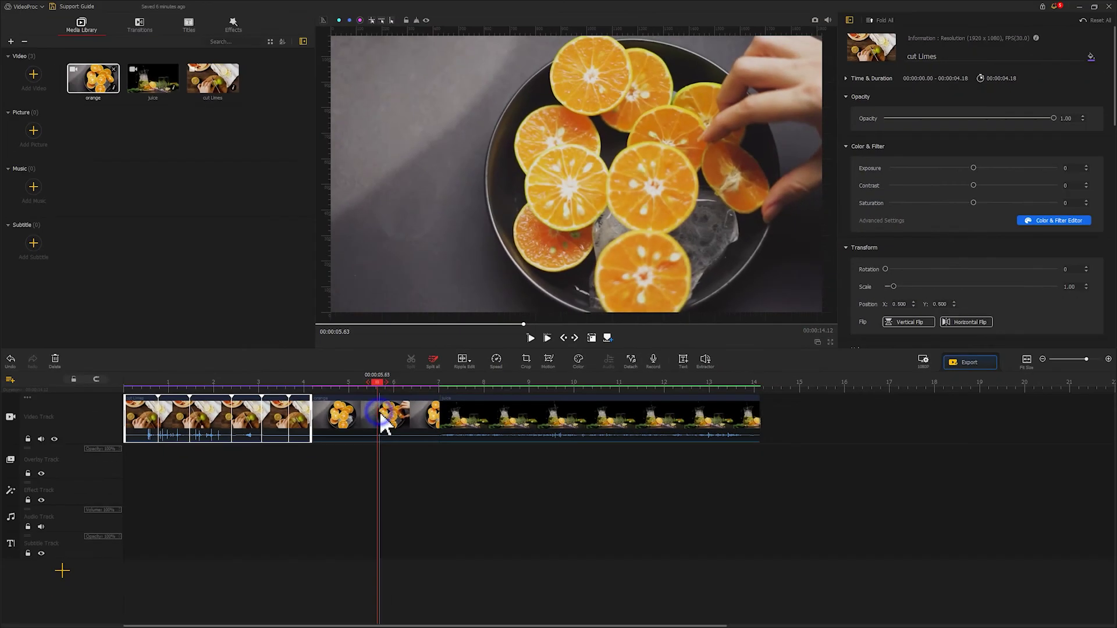
right_click(488, 471)
click(396, 465)
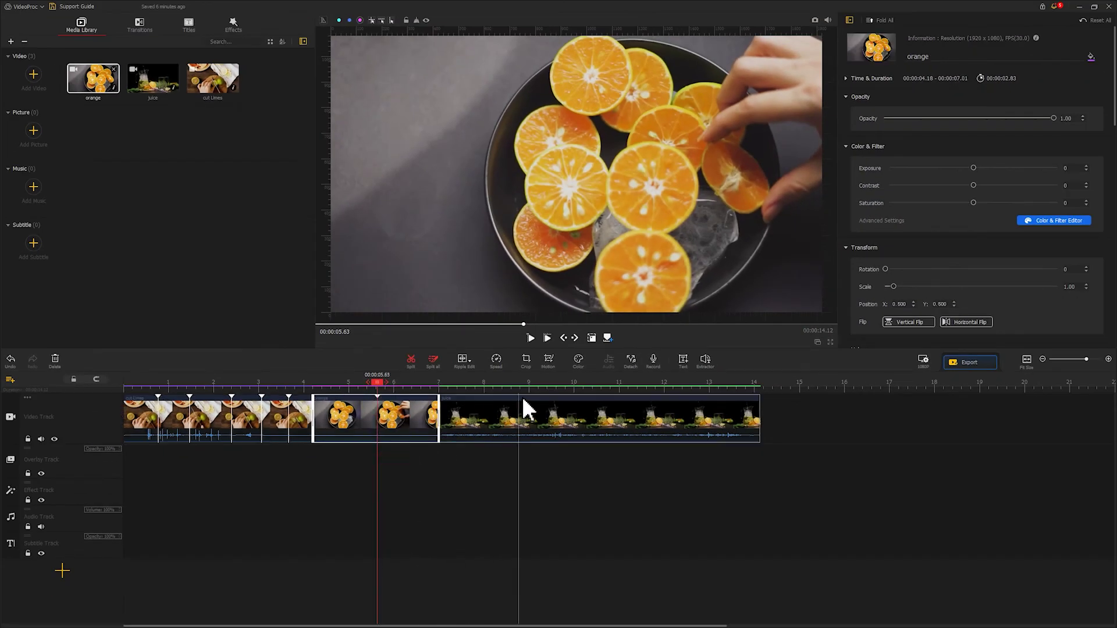
Add a clip marker to the juice clip at 8.70 s and return the playhead to the start
click(515, 384)
right_click(517, 417)
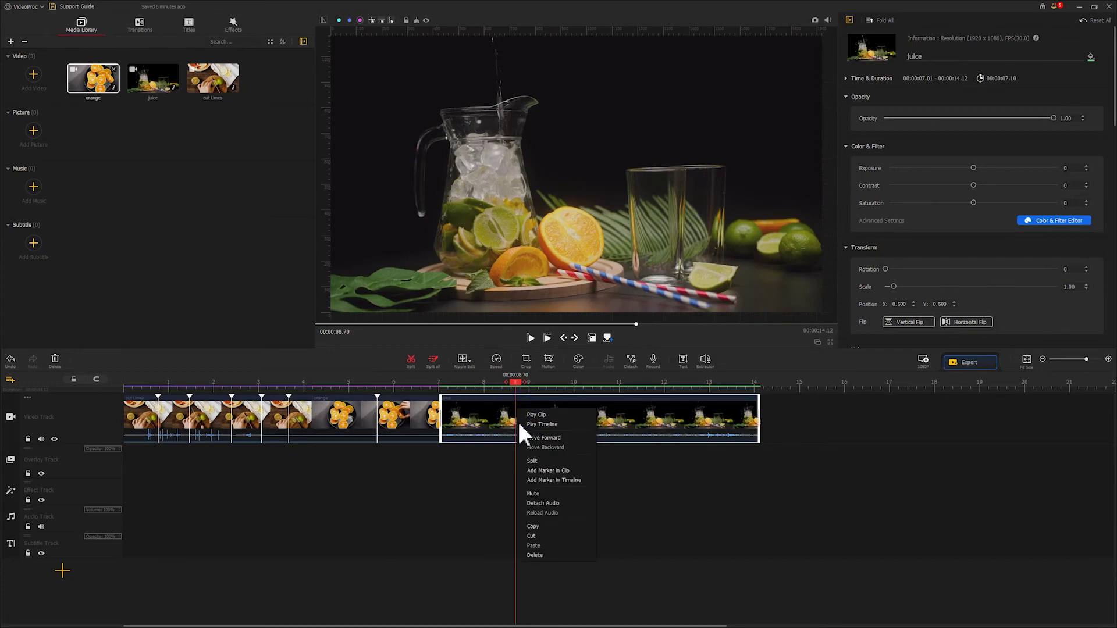
click(529, 470)
key(Home)
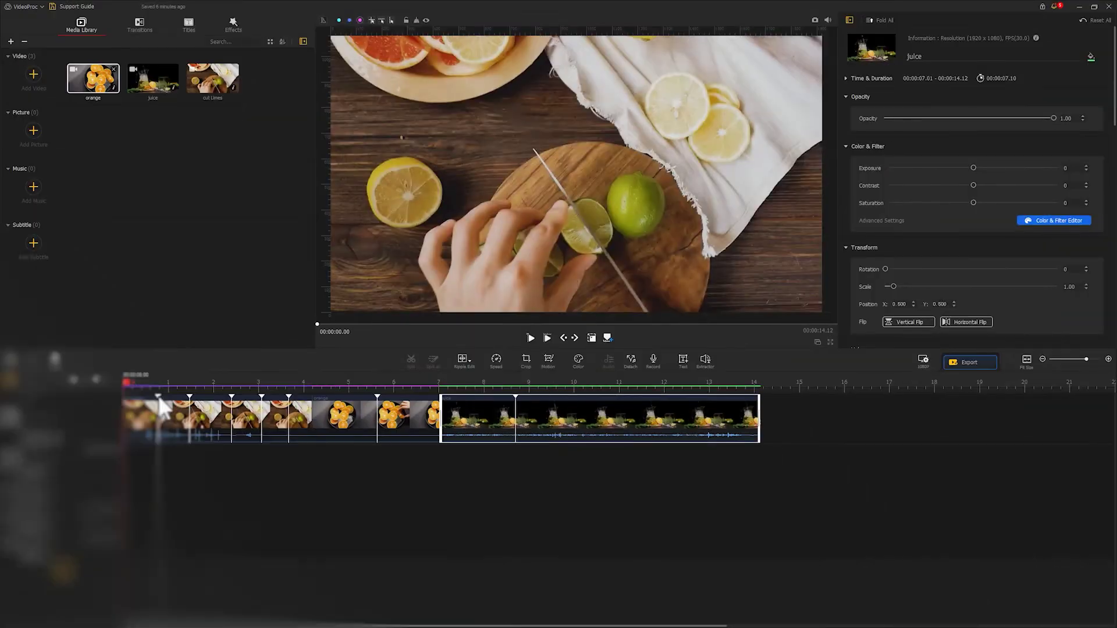
Convert a cut Limes marker to a timeline marker, slide it later, and split the clip there
right_click(159, 400)
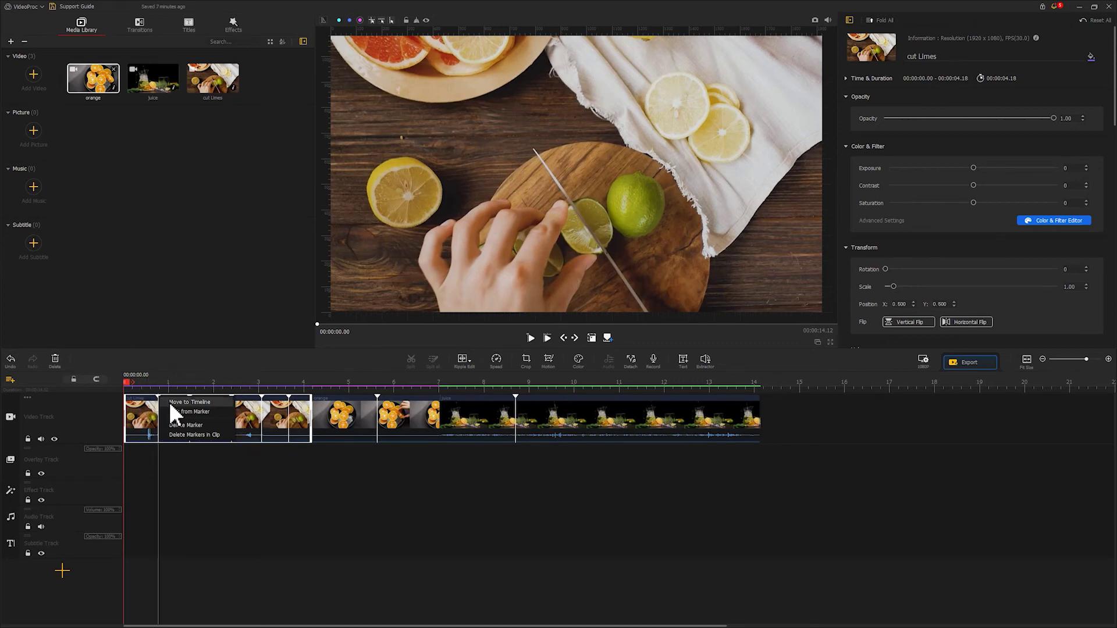
click(170, 402)
drag(169, 401, 190, 402)
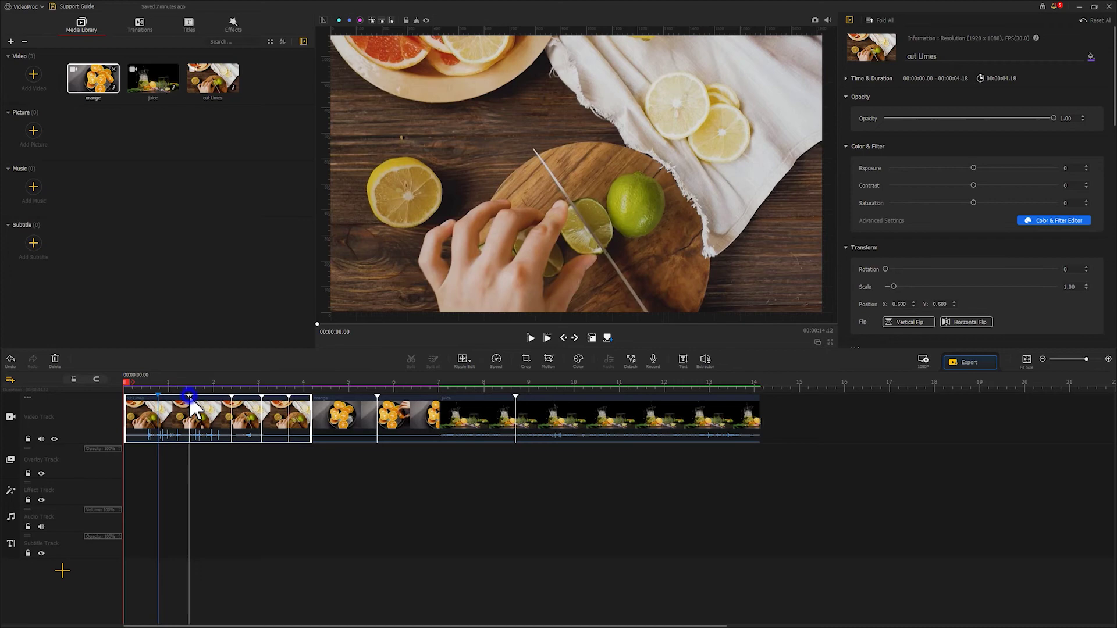
right_click(192, 403)
click(205, 413)
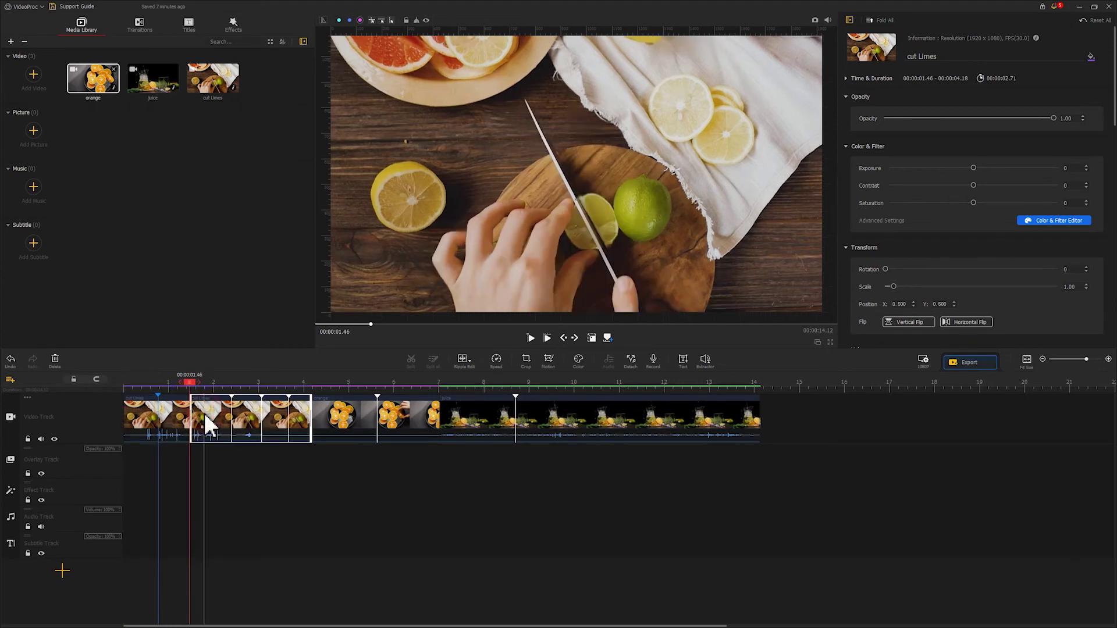
Move the remaining marker later along the clip, then delete it
right_click(233, 402)
drag(232, 398, 261, 398)
right_click(263, 397)
click(271, 428)
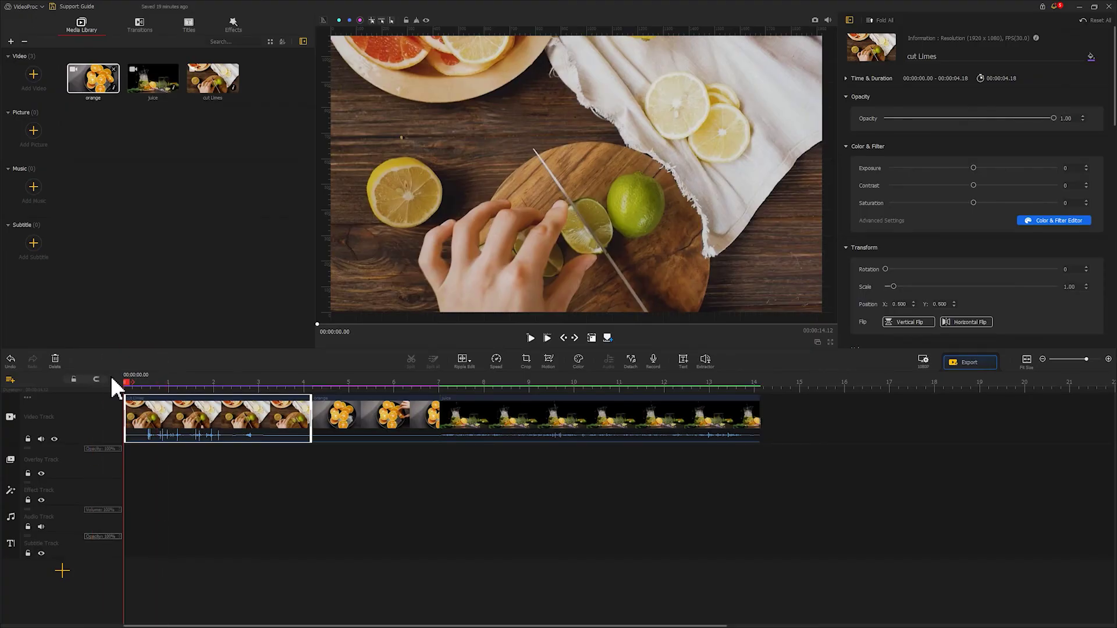
Add a timeline marker on the cut Limes clip at 2.26 s
drag(126, 382, 179, 387)
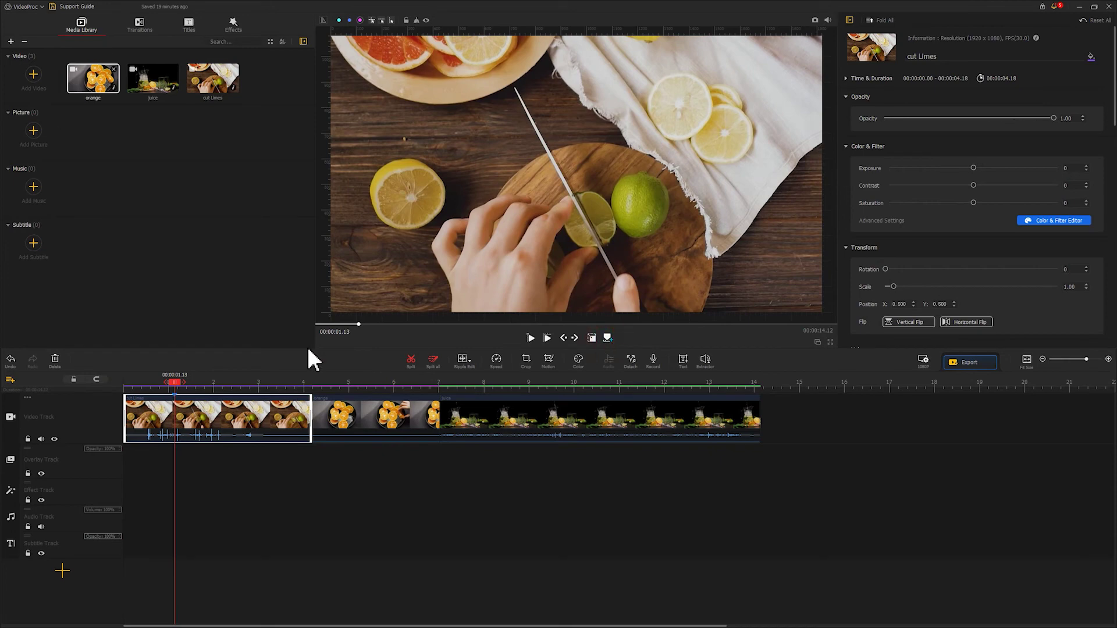
drag(192, 387, 92, 381)
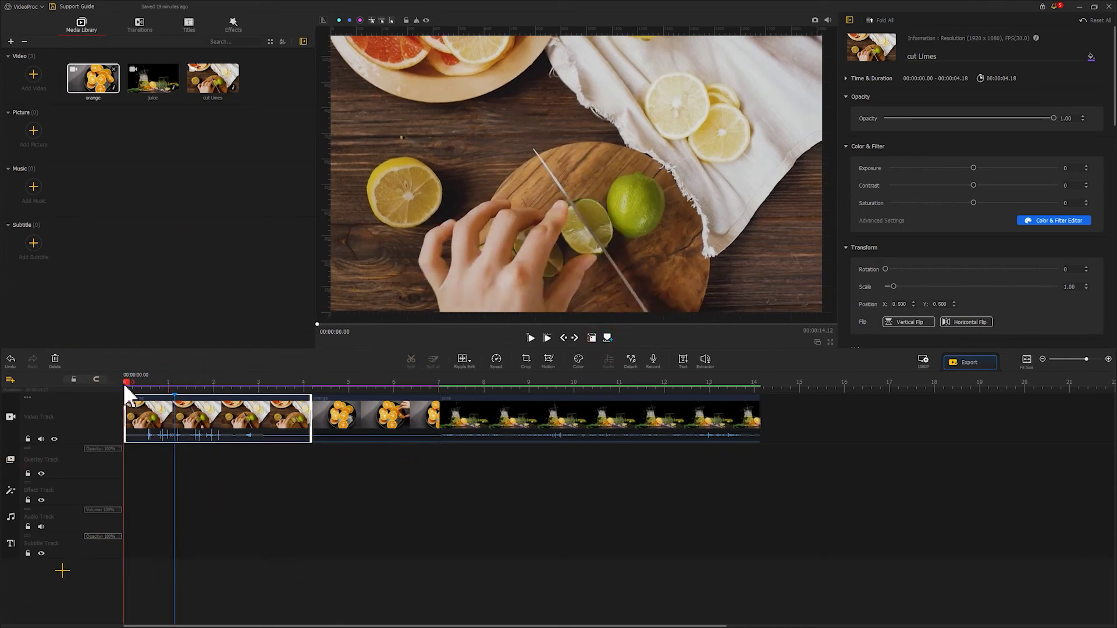
drag(126, 385, 225, 385)
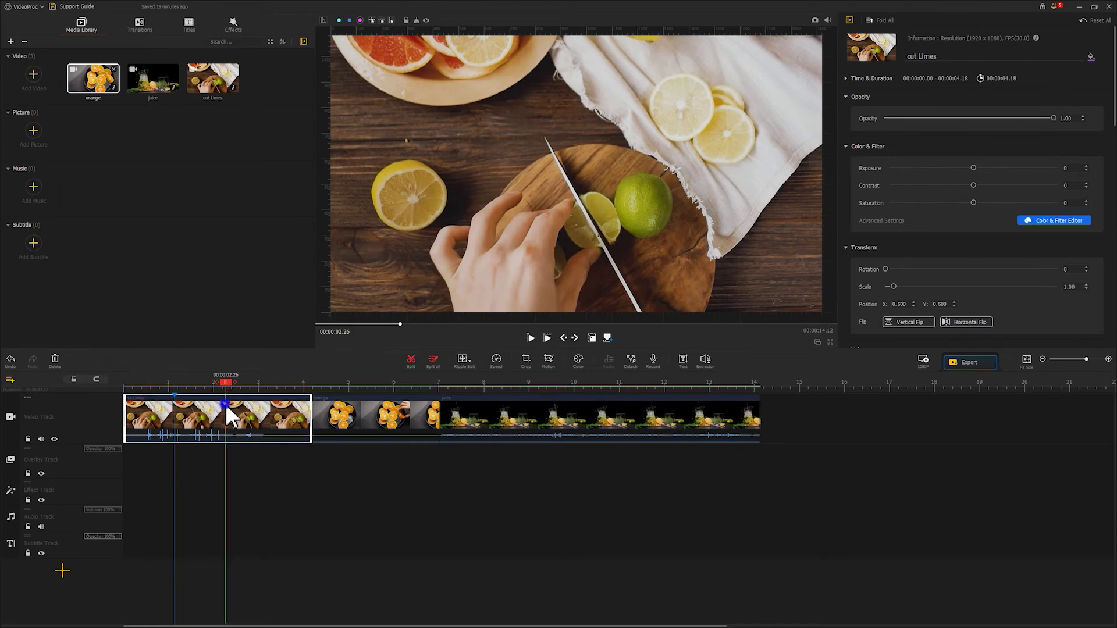
right_click(229, 414)
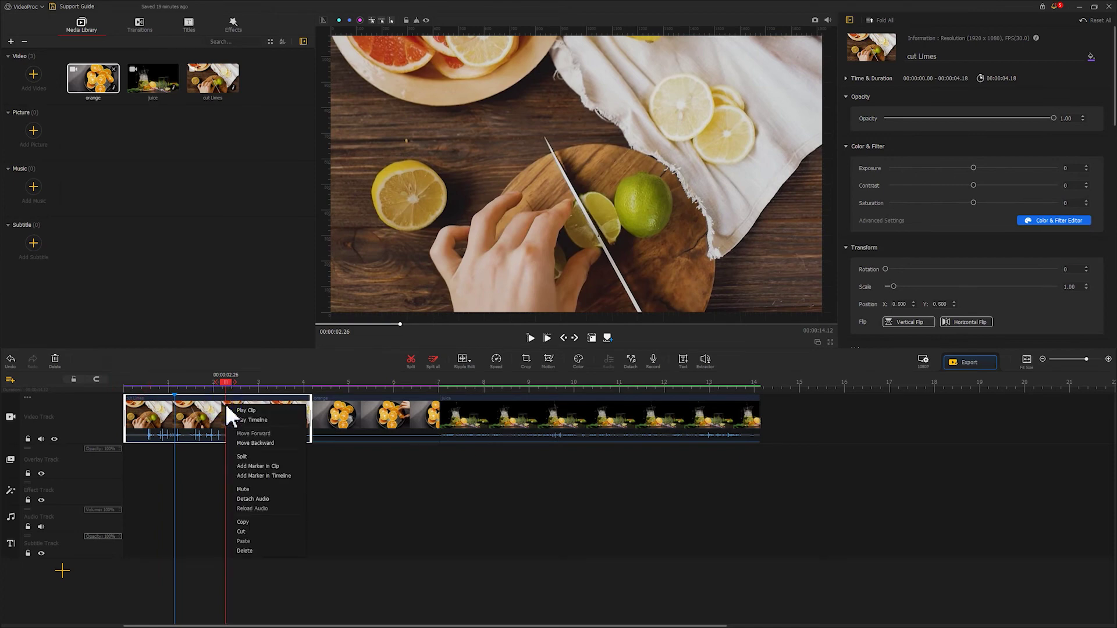
click(258, 476)
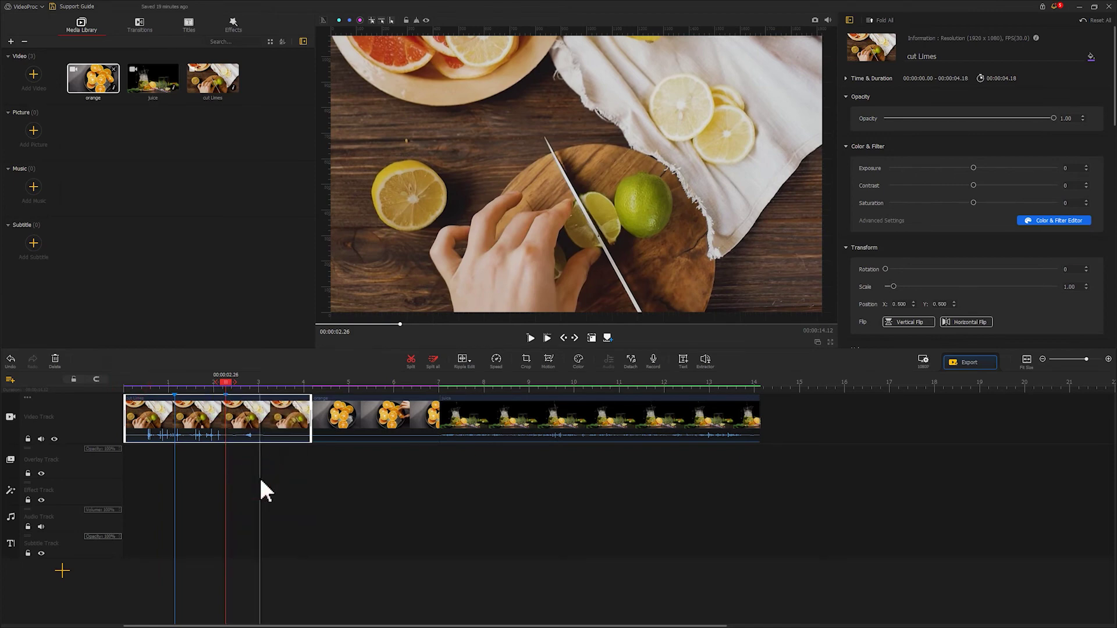
Play the video from the timeline marker, then stop playback
right_click(175, 396)
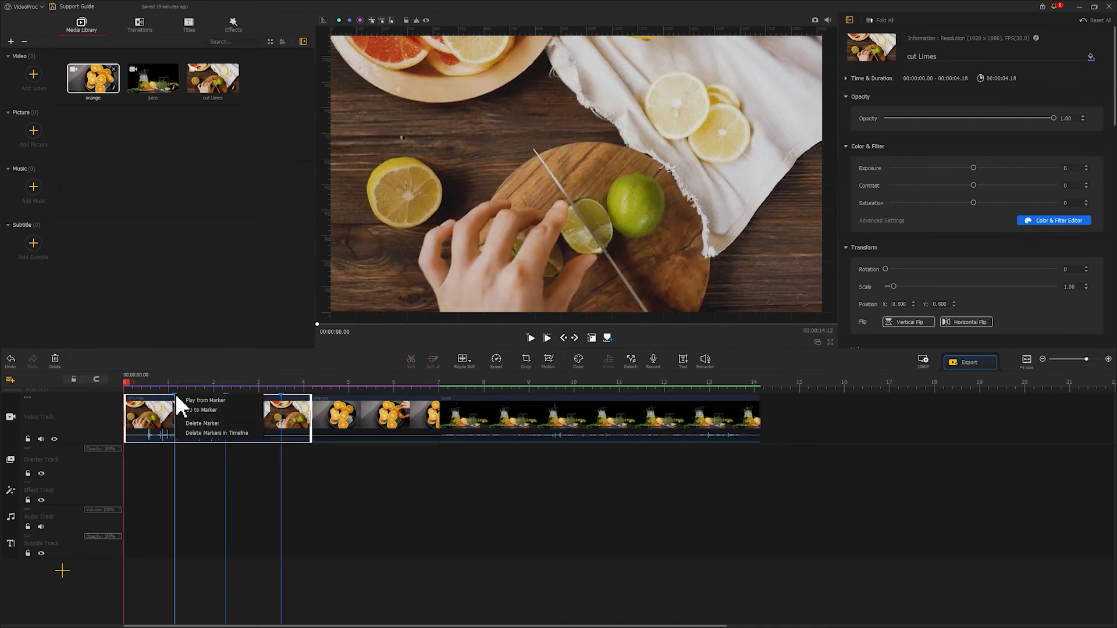
click(192, 400)
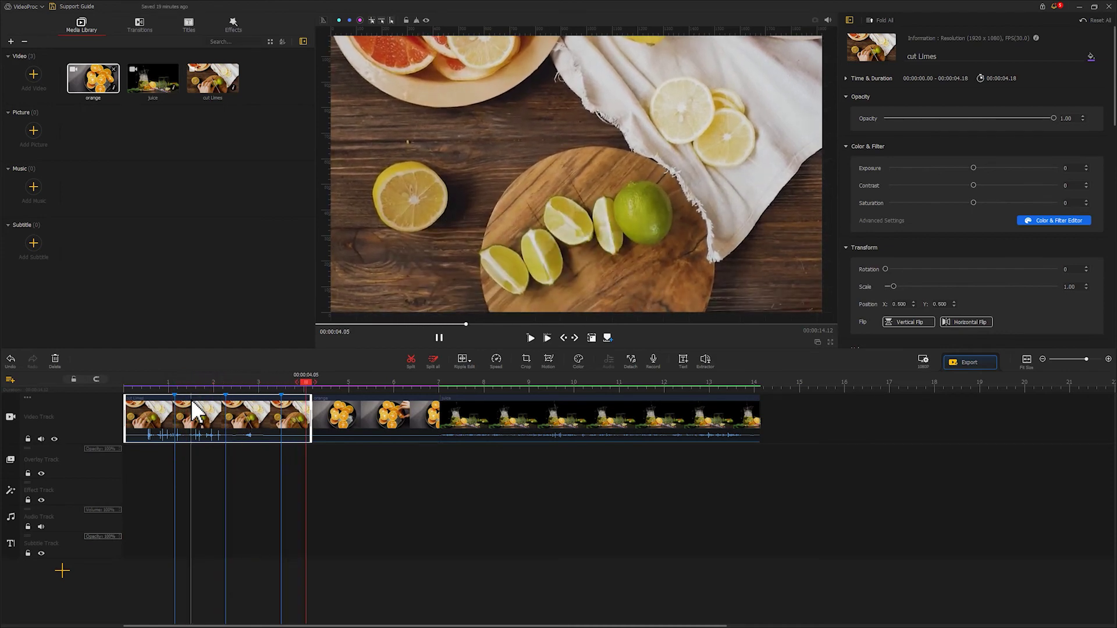
click(191, 410)
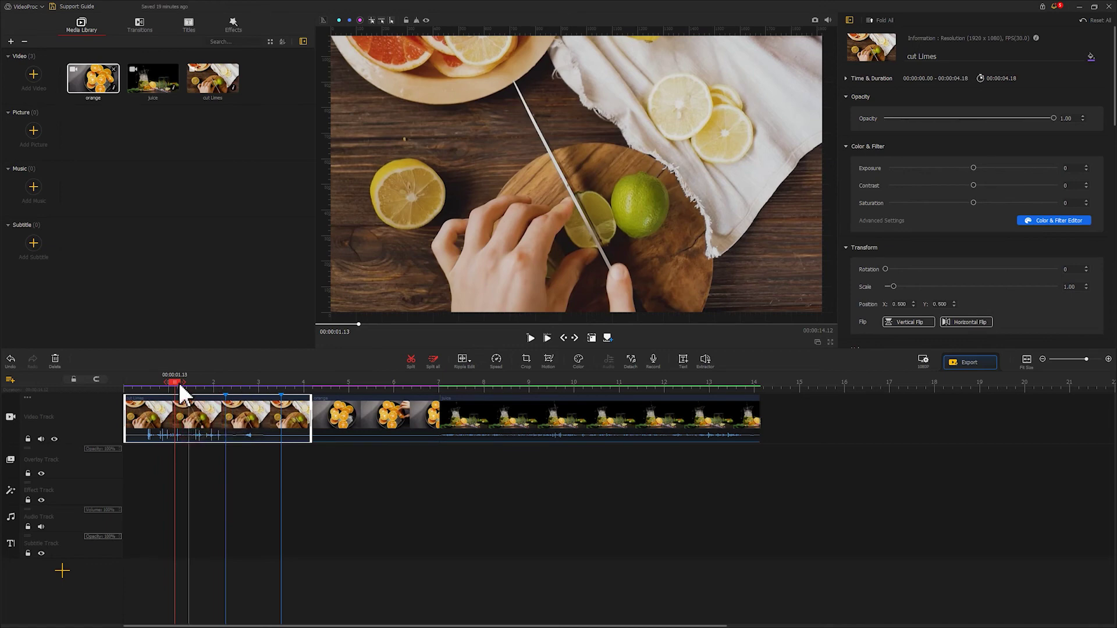
Return the playhead to the start and clear all timeline markers
drag(180, 386, 125, 386)
right_click(226, 398)
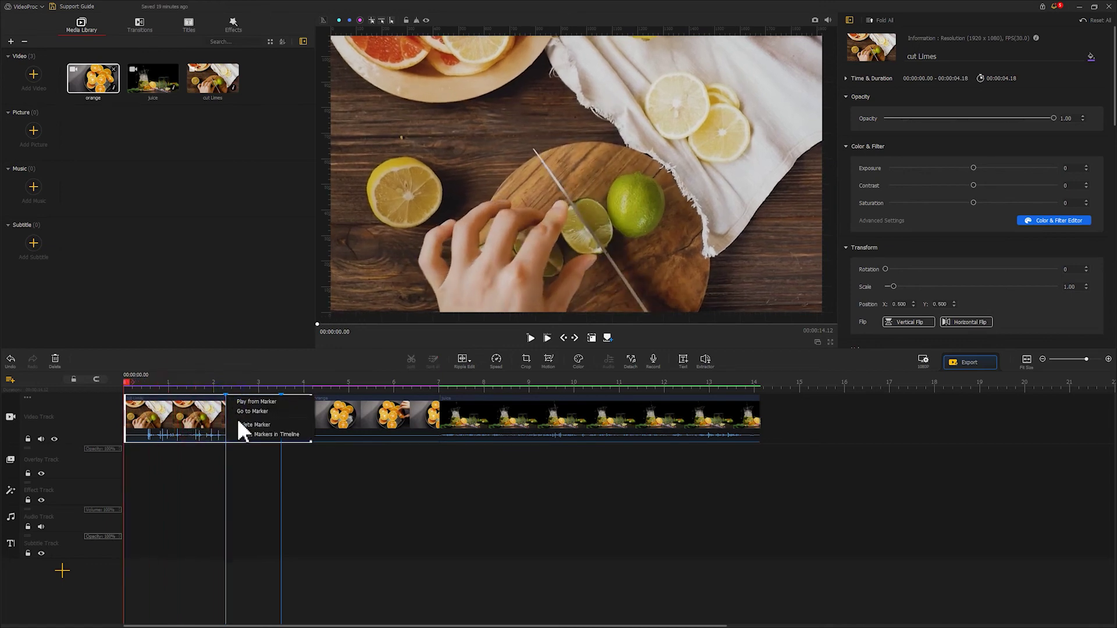
click(242, 434)
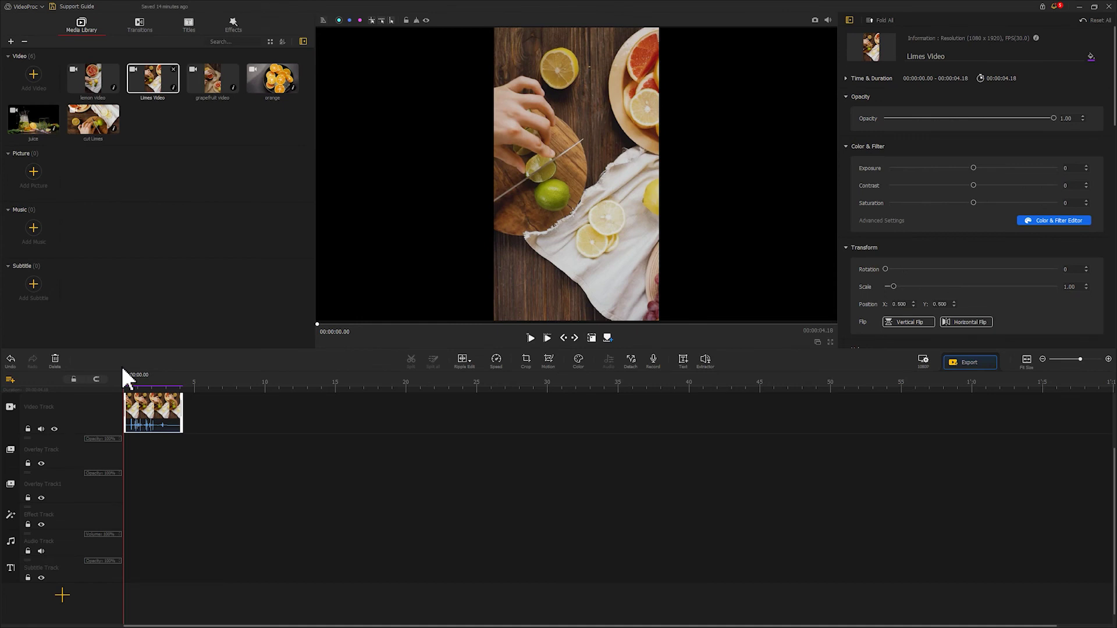
Scale the Limes Video clip down slightly and move it right to position X 0.842, Y 0.600
click(138, 414)
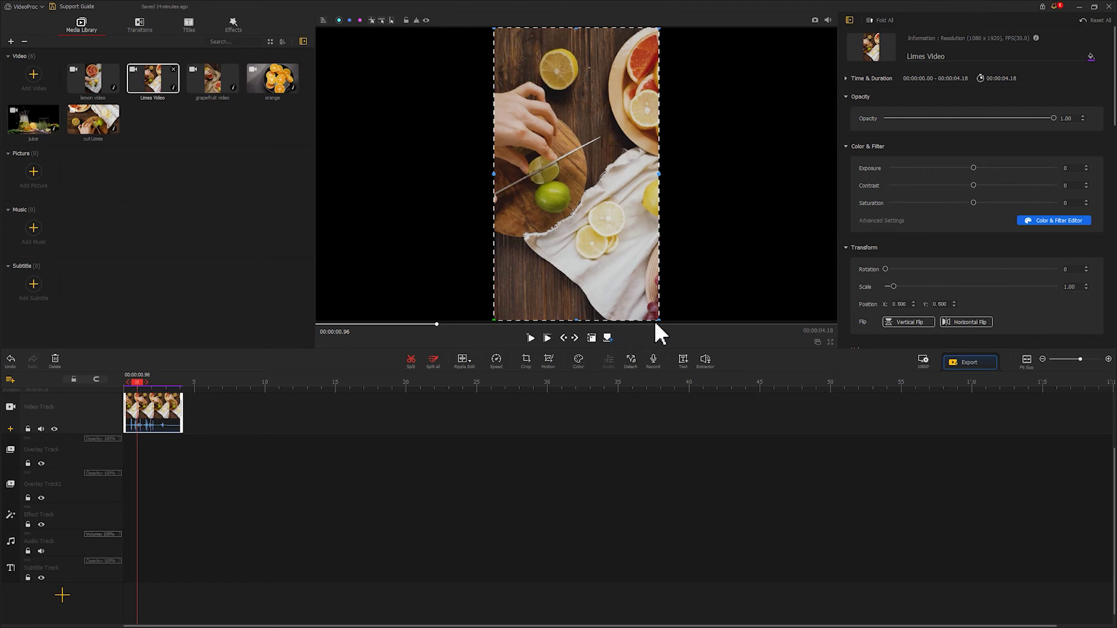
mouse_move(659, 320)
mouse_down()
mouse_move(588, 227)
mouse_move(646, 323)
mouse_up()
drag(592, 212, 756, 205)
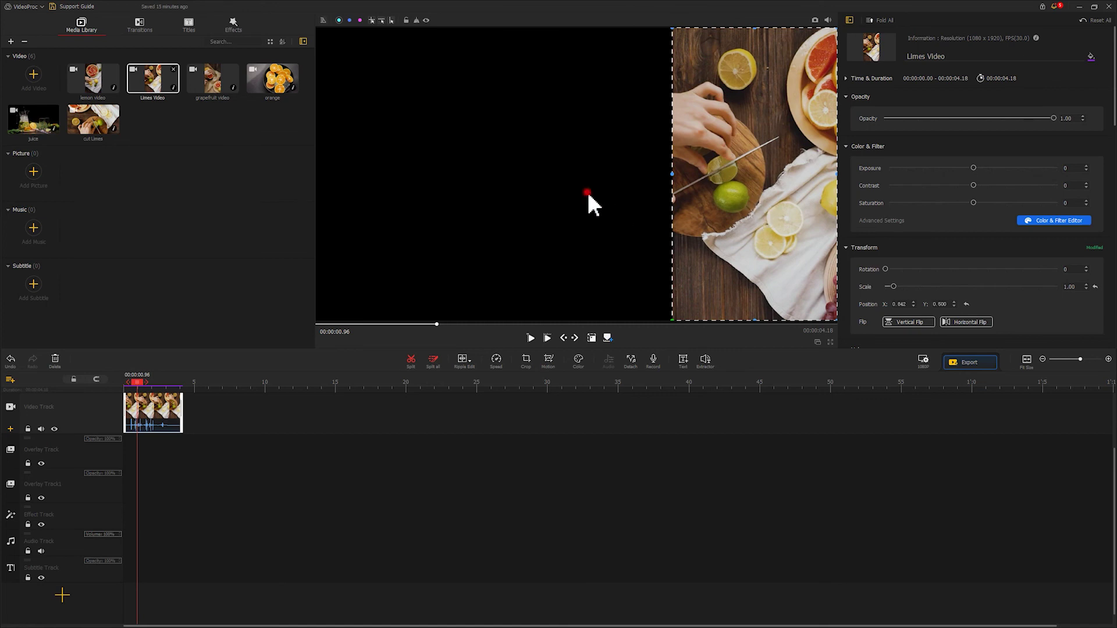
click(587, 195)
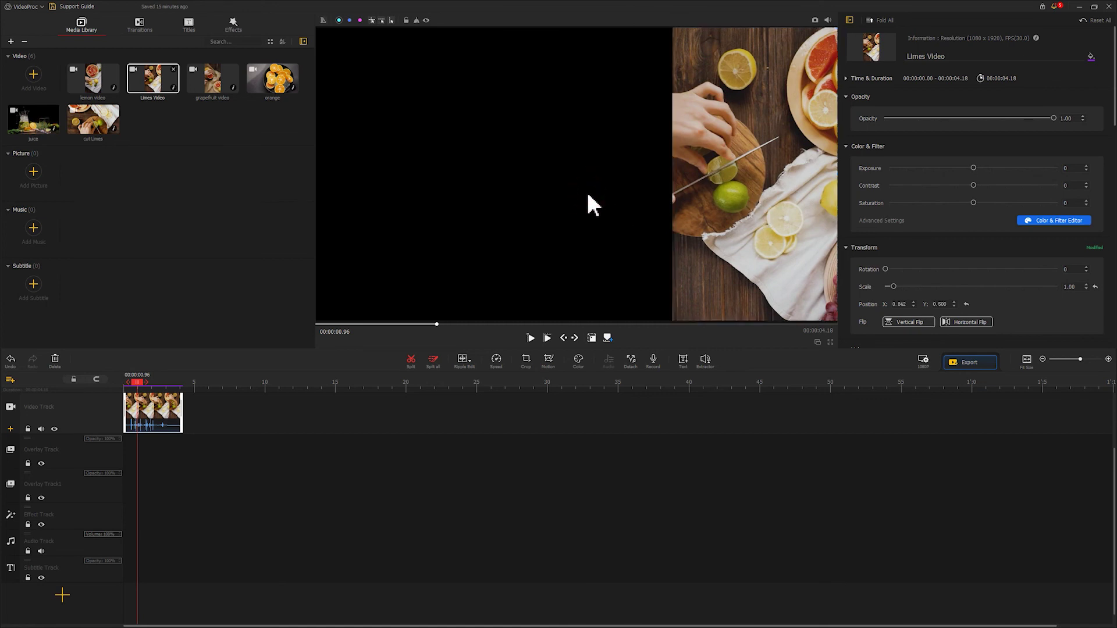